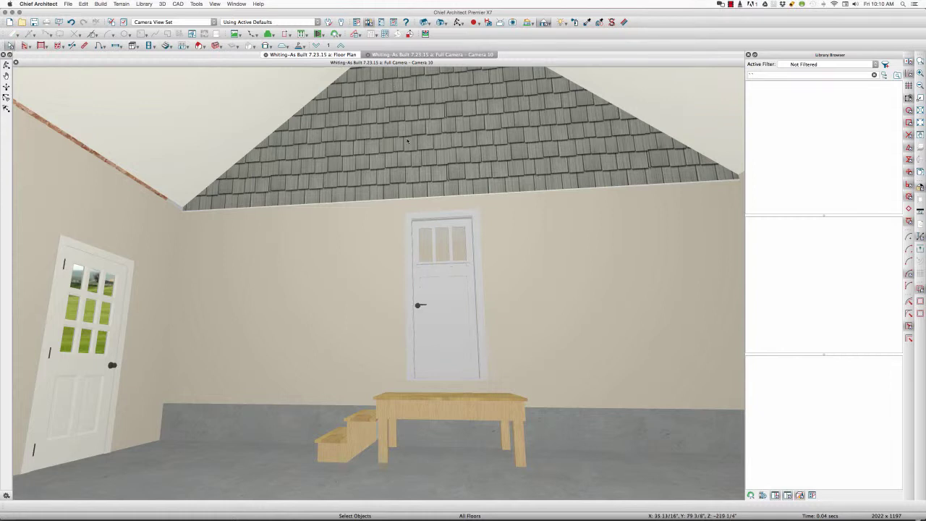
Step: Inspect the garage side of the house in a perspective full overview, then close that view
key("shift+o")
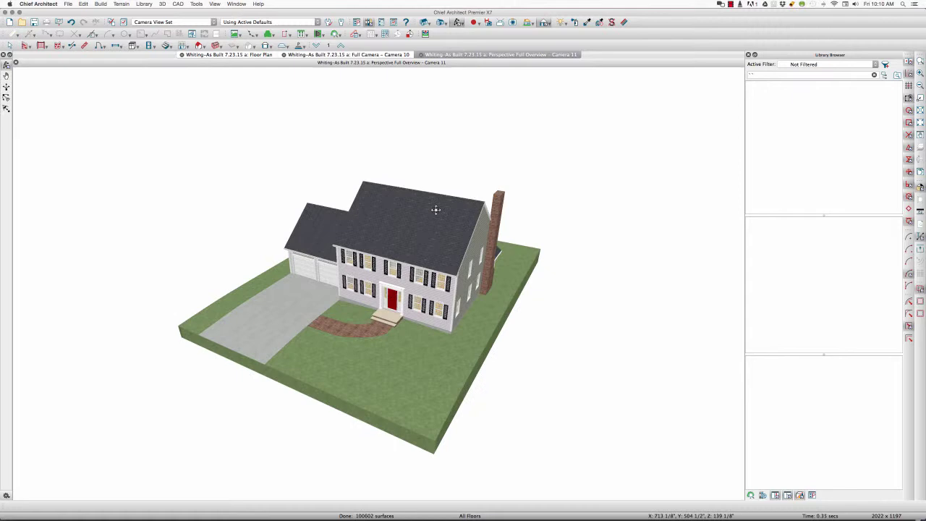
left_click_drag(401, 267, 500, 248)
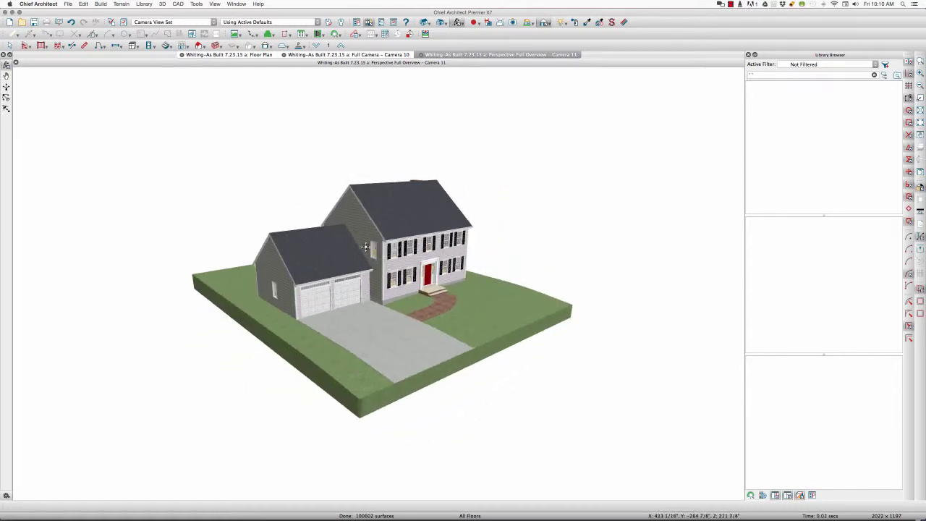
scroll(366, 247, "up", 3)
scroll(366, 247, "up", 5)
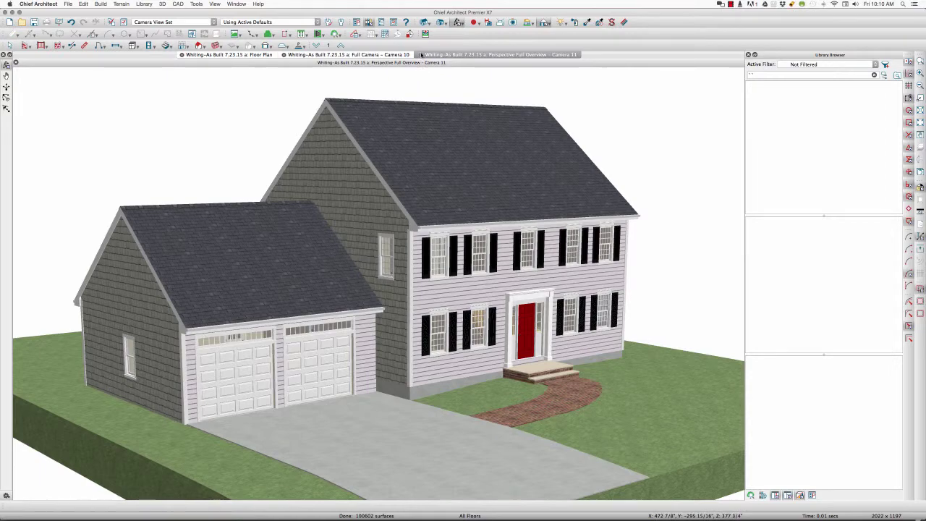
left_click(420, 55)
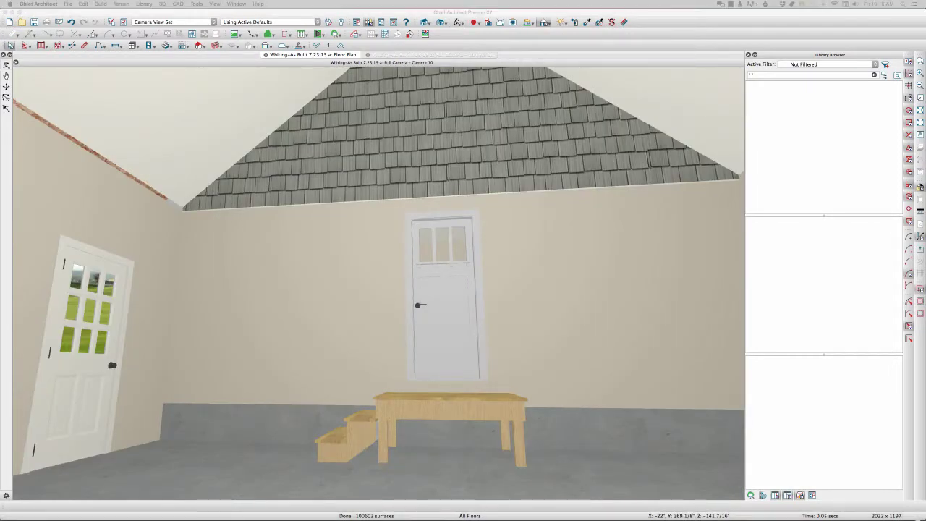
Step: Check the reference photo IMG_0005.jpg of the garage interior and put it away
left_click_drag(925, 61, 454, 116)
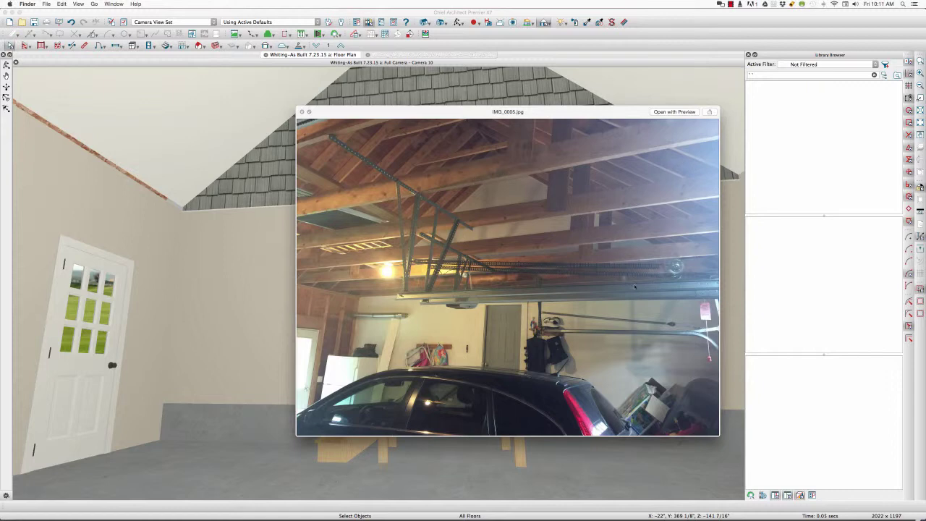
left_click_drag(409, 115, 925, 101)
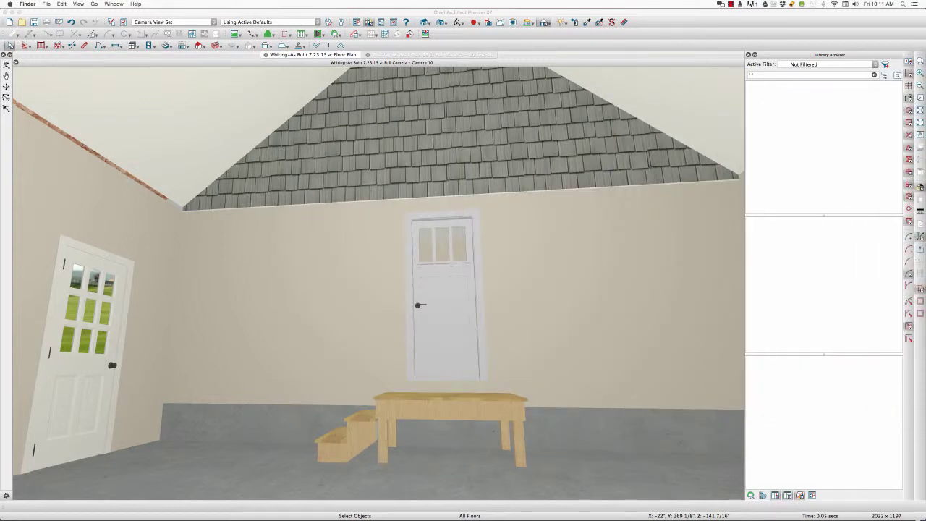
Step: Change the style of the door above the wooden landing to Door P09 from the library's rectangular panel doors
left_click(458, 280)
double_click(458, 280)
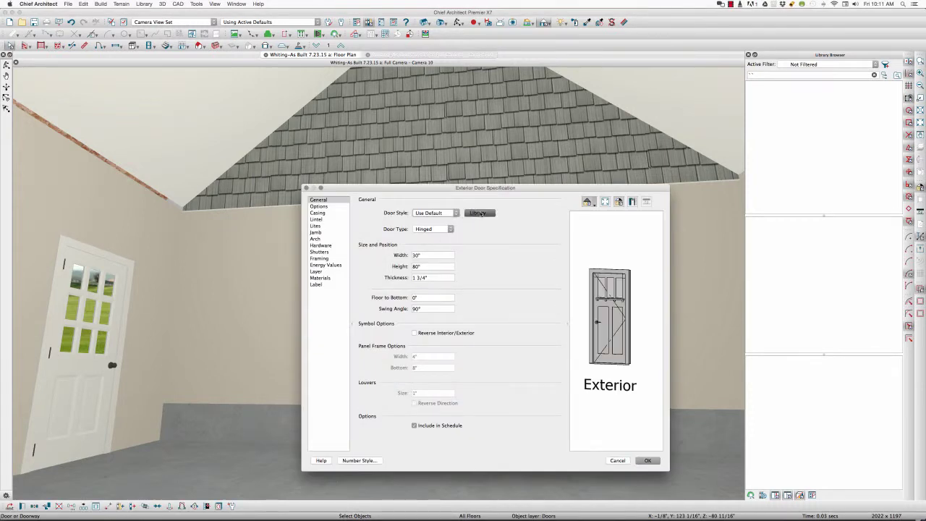
left_click(481, 214)
left_click(425, 261)
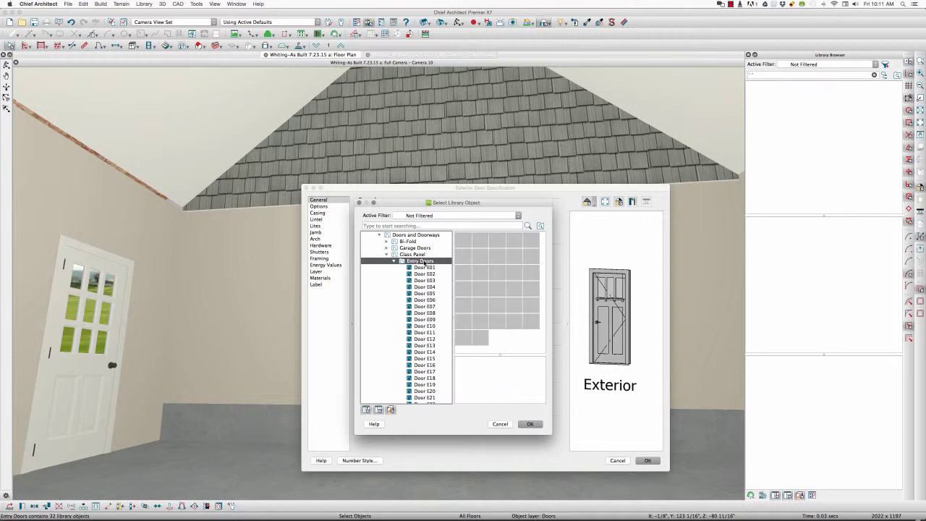
left_click(394, 261)
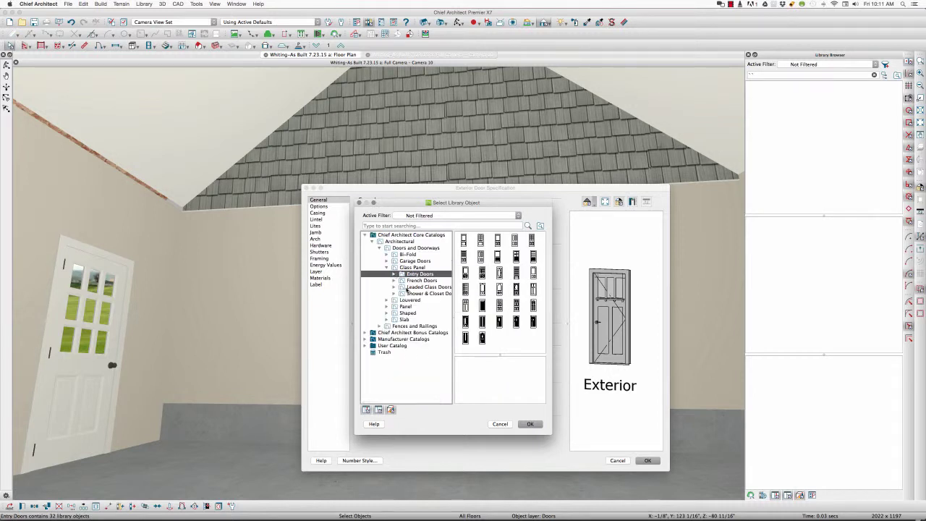
left_click(406, 307)
double_click(471, 298)
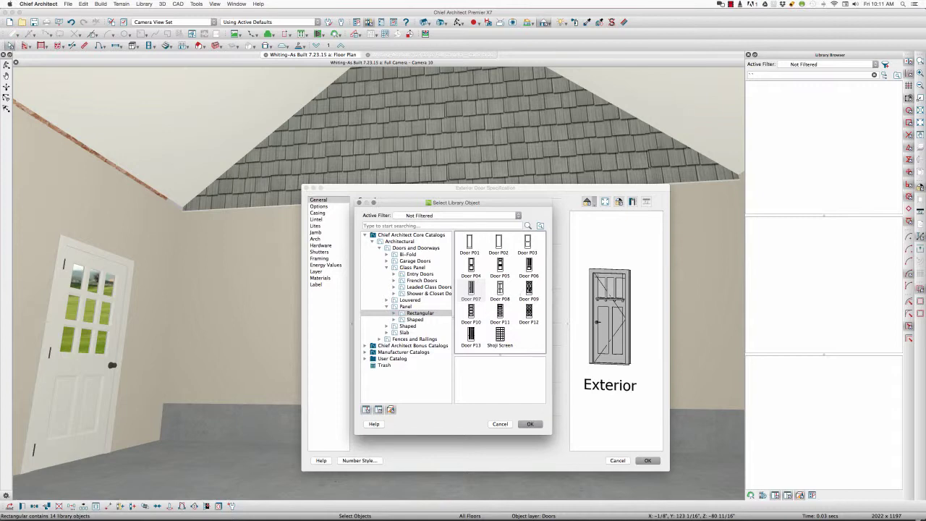
left_click(529, 288)
left_click(530, 425)
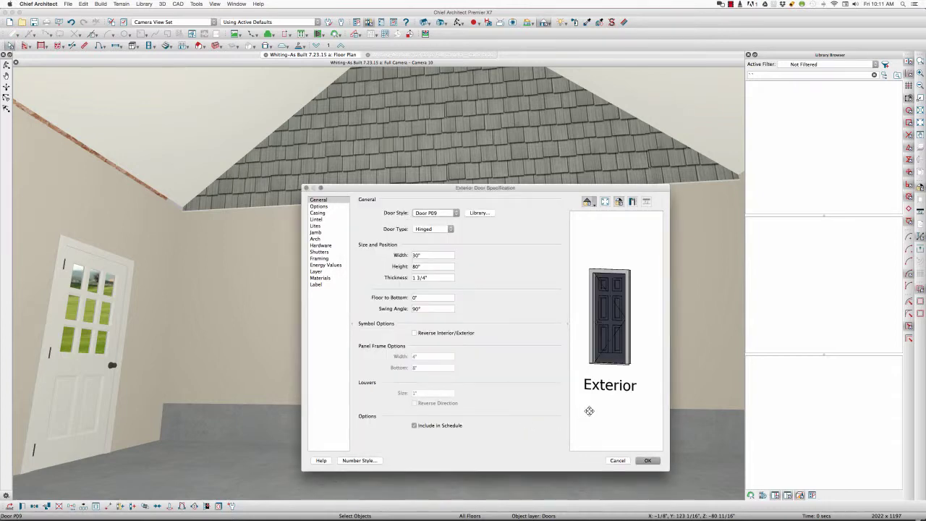
left_click(648, 460)
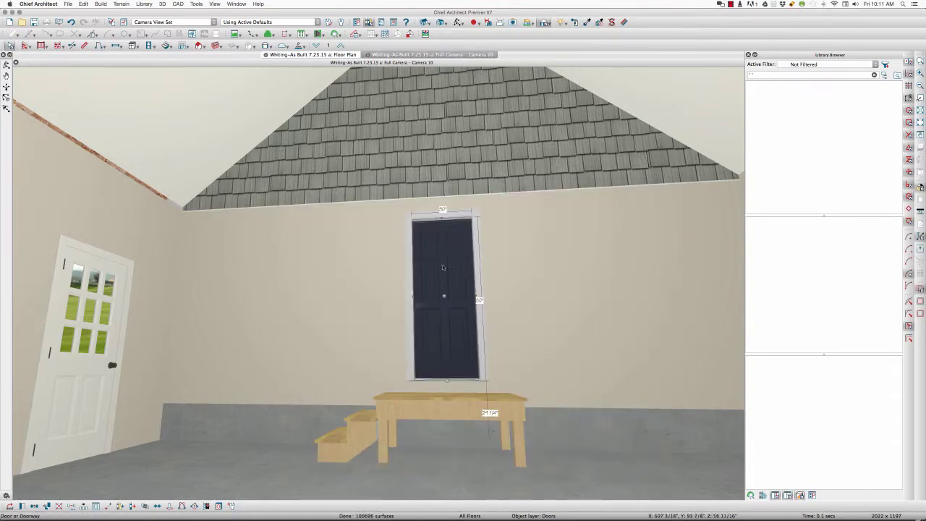
Step: Pick up the Color - Bone material from the glazed side door and apply it to the new panel door
left_click(589, 22)
left_click(574, 24)
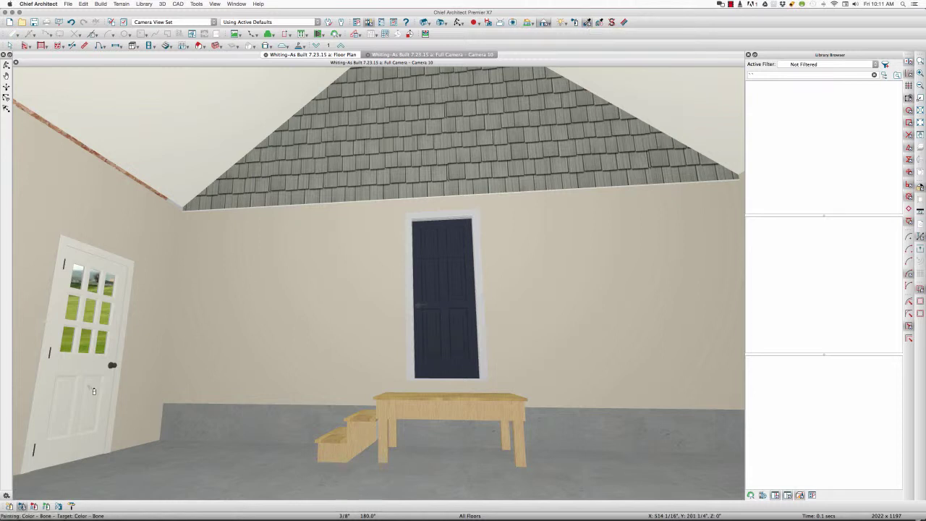
left_click(452, 318)
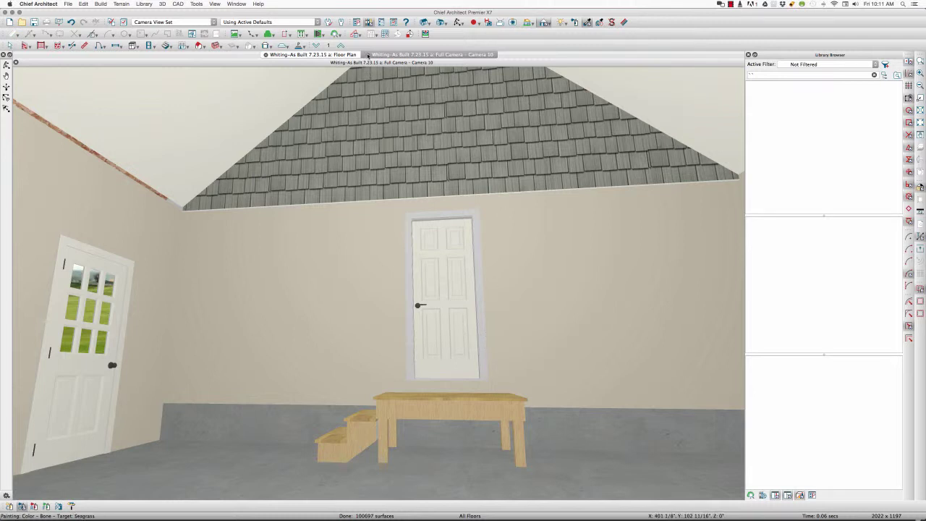
Step: Close the camera view and create a backclipped cross section from the garage looking toward the house wall across the landing
left_click(357, 55)
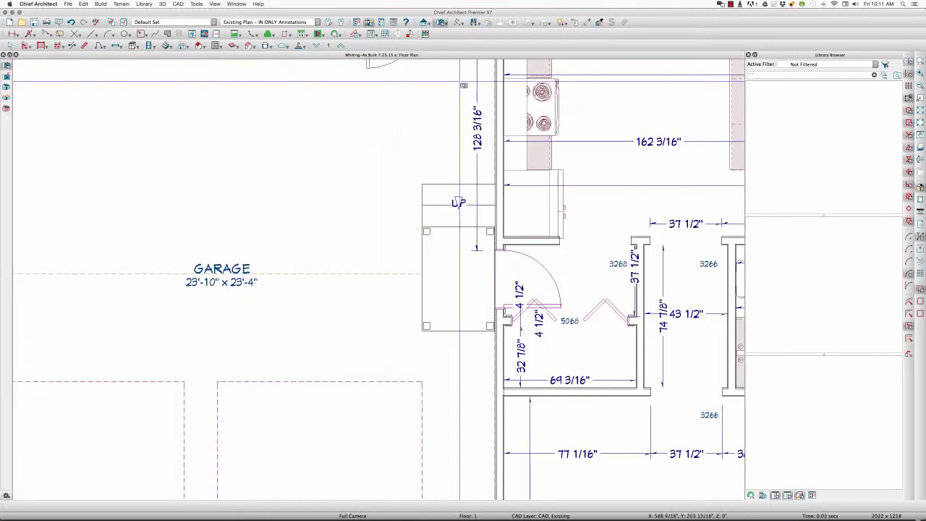
left_click(441, 22)
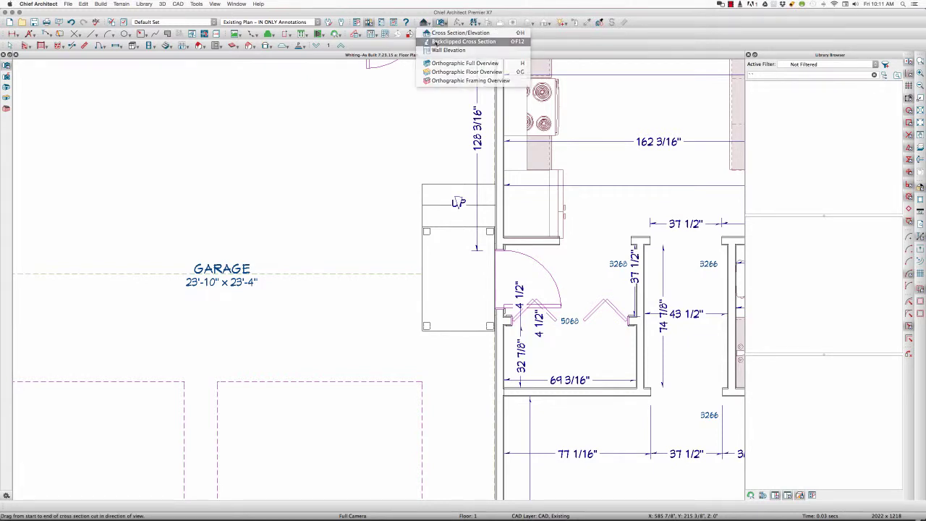
left_click(456, 37)
mouse_move(402, 231)
left_mouse_down()
mouse_move(536, 232)
mouse_move(527, 232)
left_mouse_up()
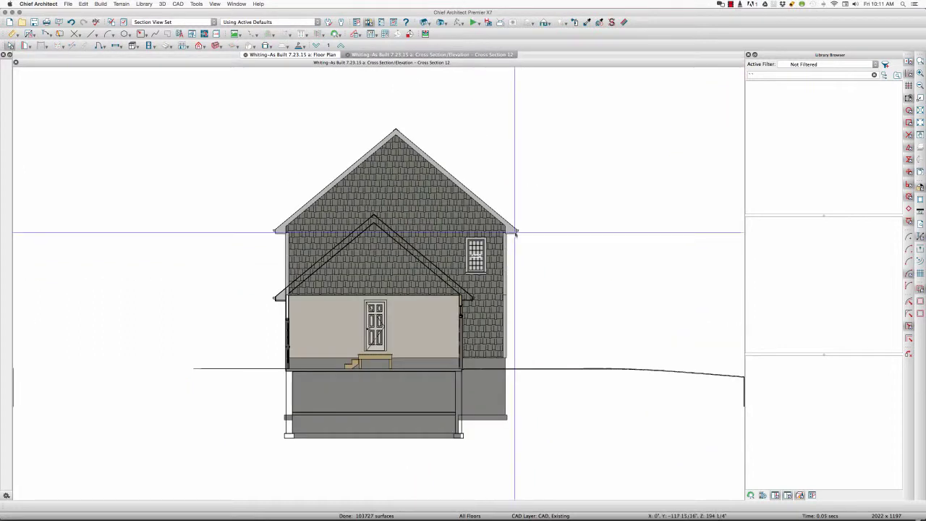
Step: Select the shake-sided wall sections above the garage door opening to the house and examine the second-floor wall's extent
left_click(378, 259)
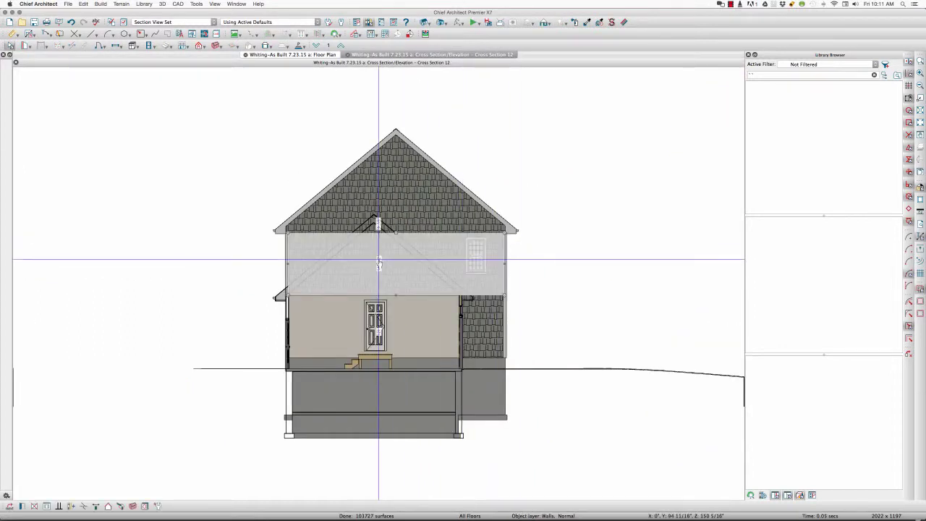
left_click(420, 201)
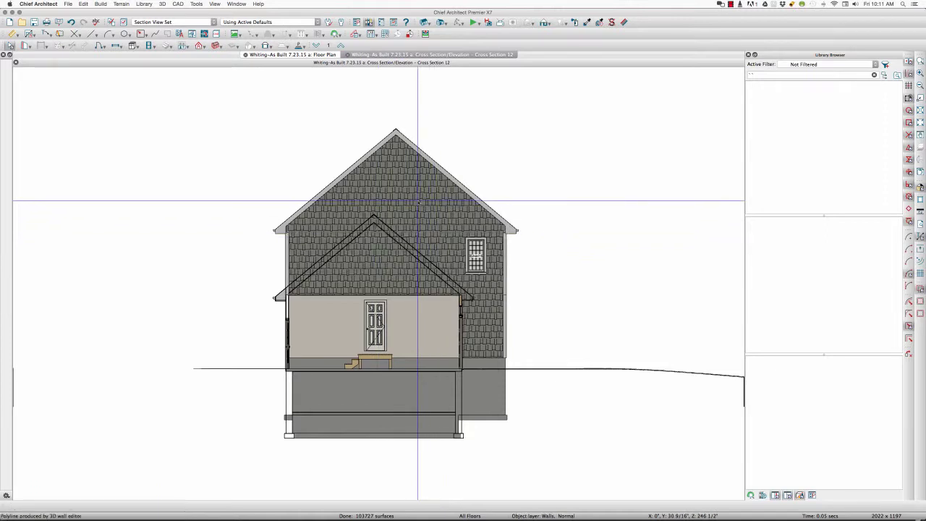
left_click(380, 275)
left_click(380, 277)
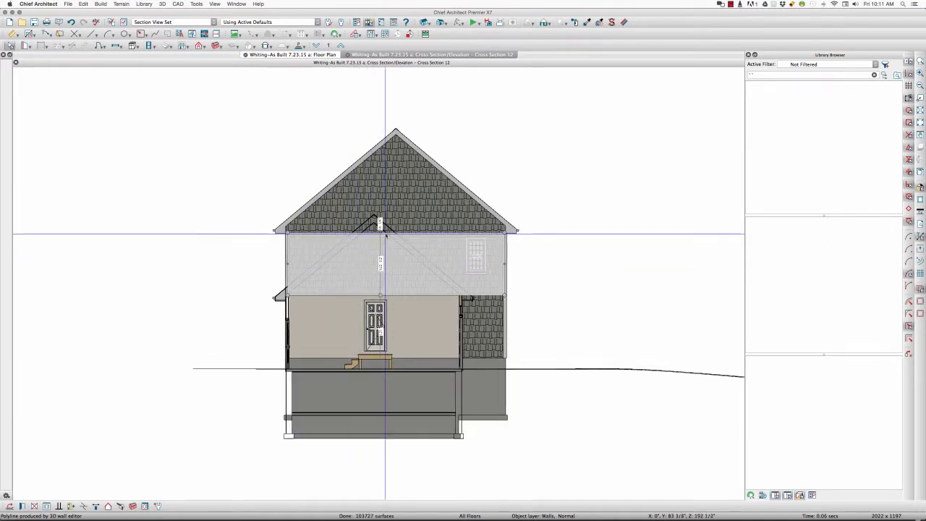
scroll(383, 235, "up", 2)
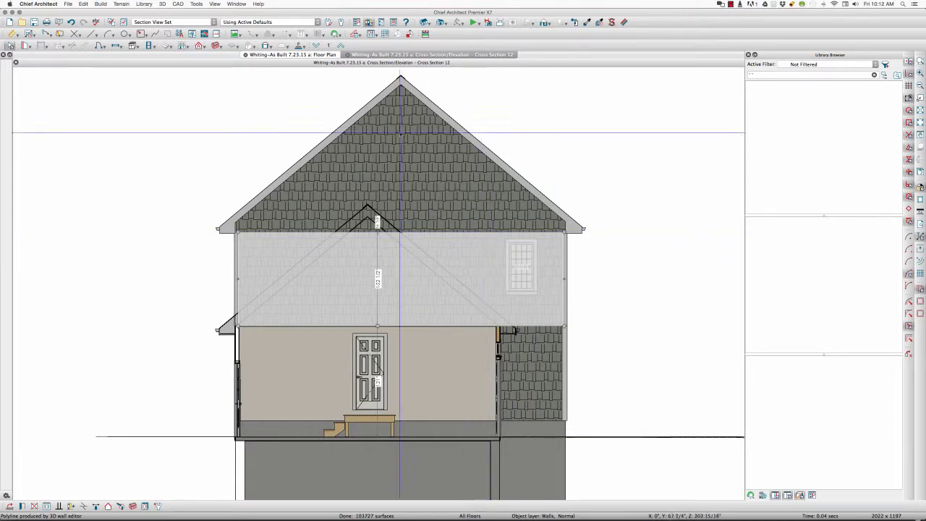
Step: On the floor 2 plan, break the house's side wall where the garage's front wall meets it
left_click(306, 56)
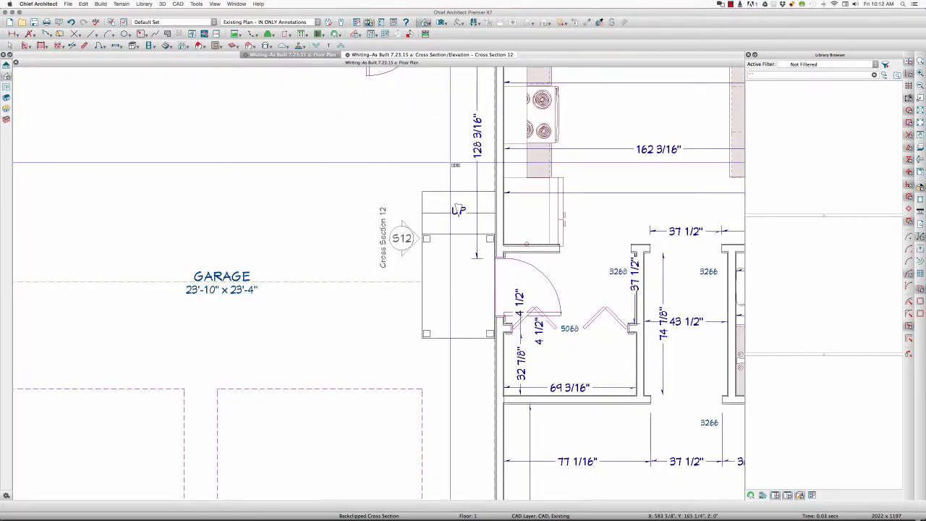
key("Page_Up")
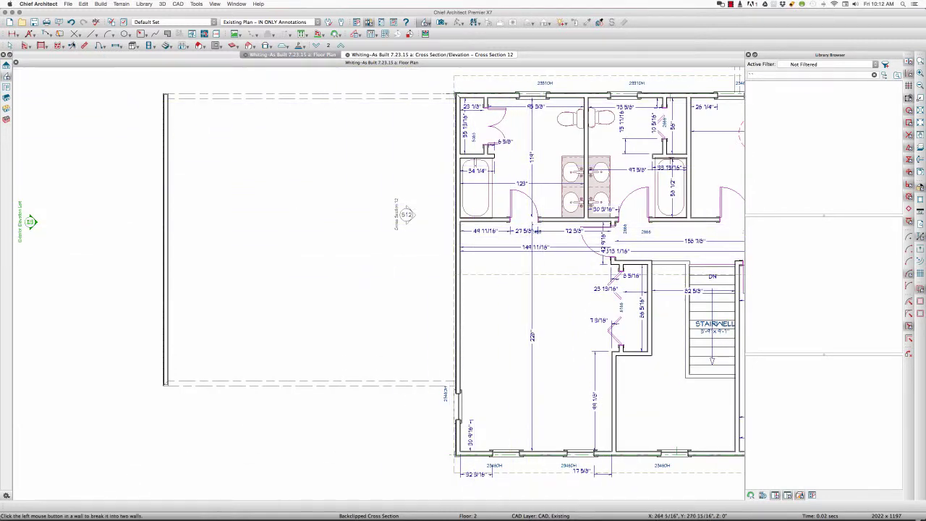
left_click(74, 46)
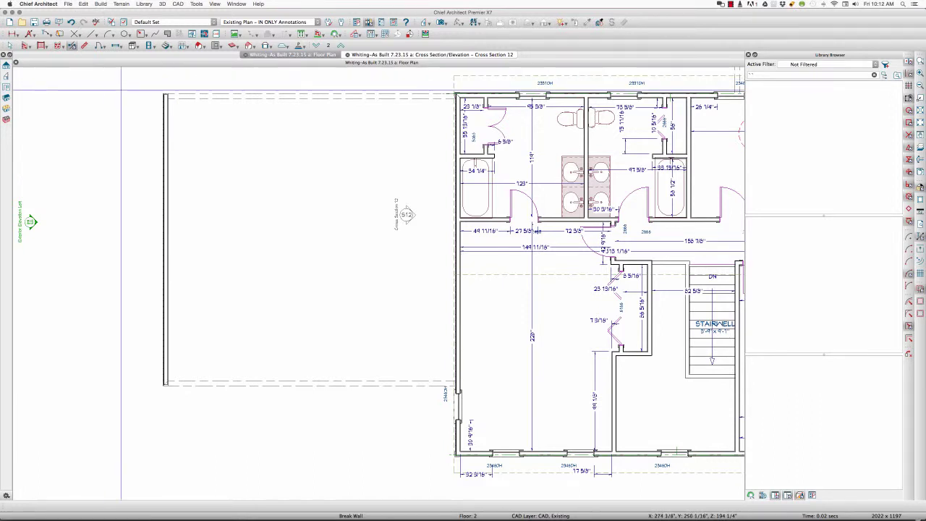
scroll(459, 373, "down", 1)
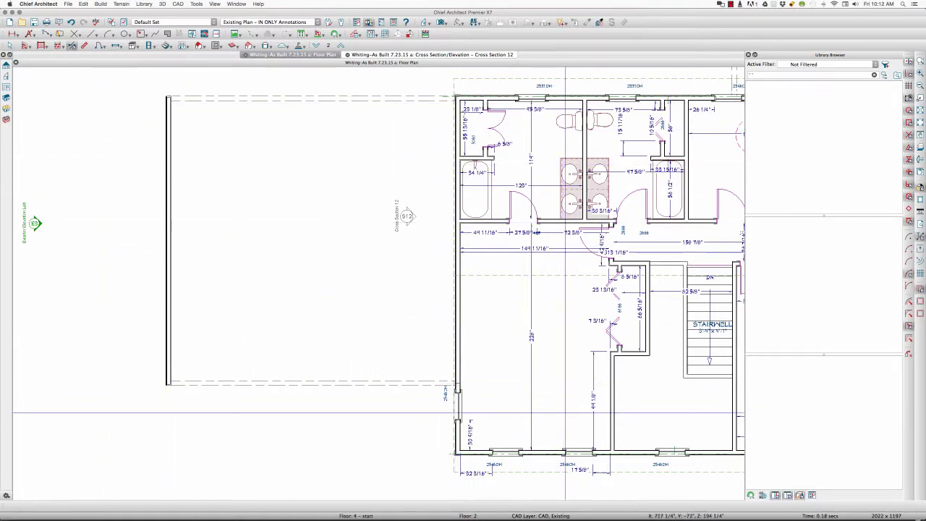
Step: Make the wall segment beside the garage a pony wall with lower type Interior-4-Exist, displaying the upper wall in plan view
left_click(457, 346)
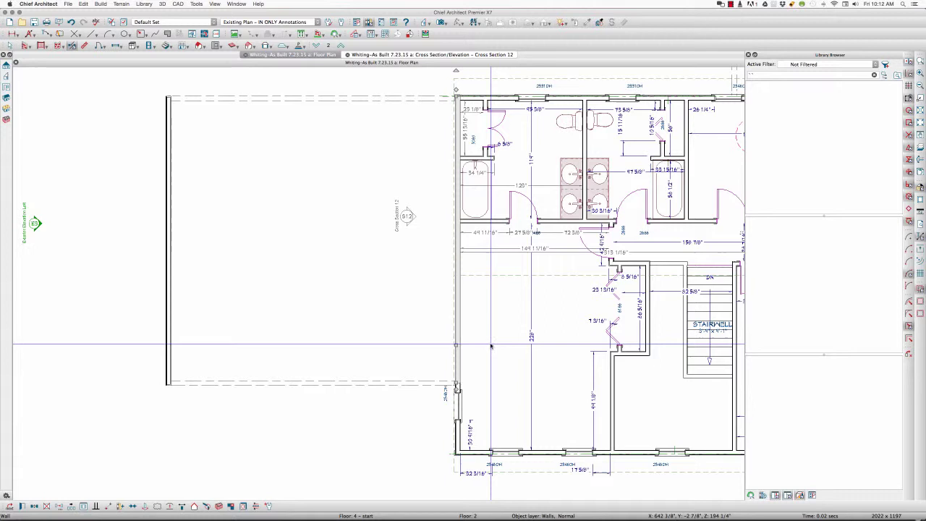
key("super+e")
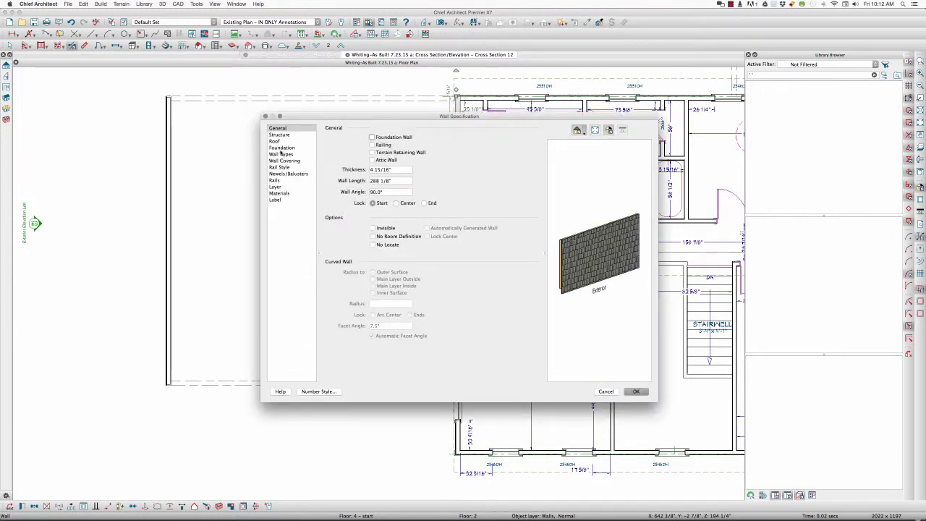
left_click(284, 154)
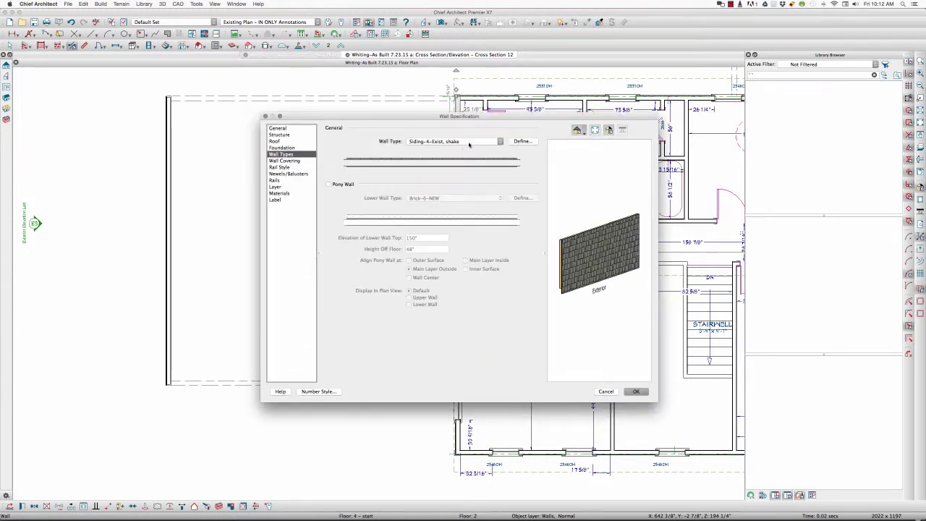
left_click(347, 184)
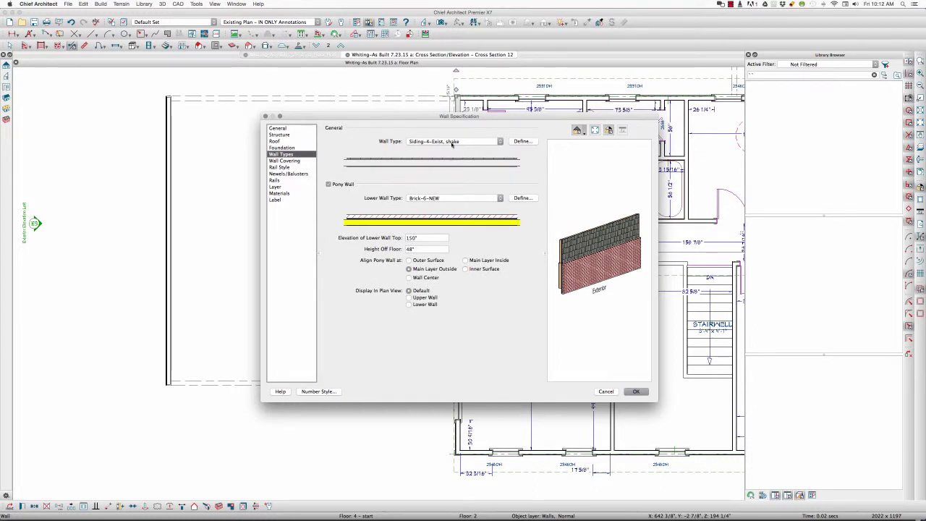
left_click(444, 199)
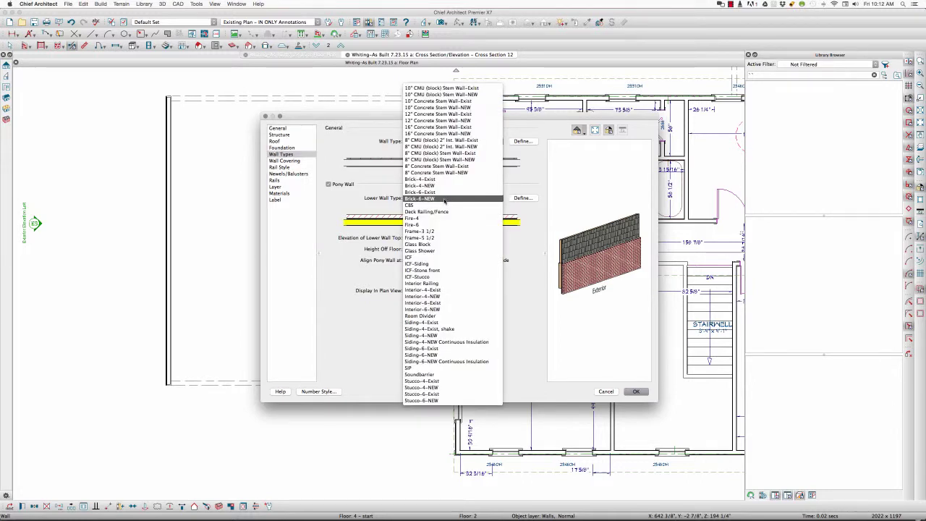
left_click(455, 289)
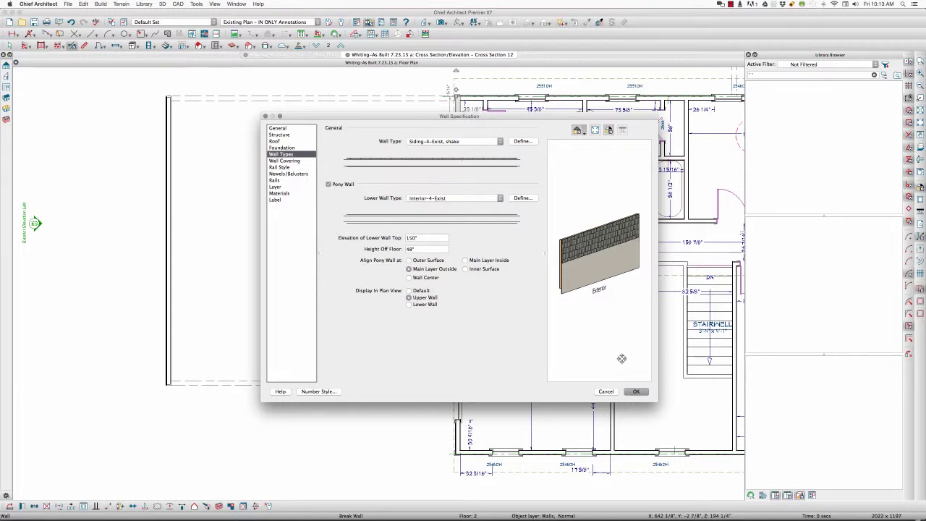
left_click(634, 392)
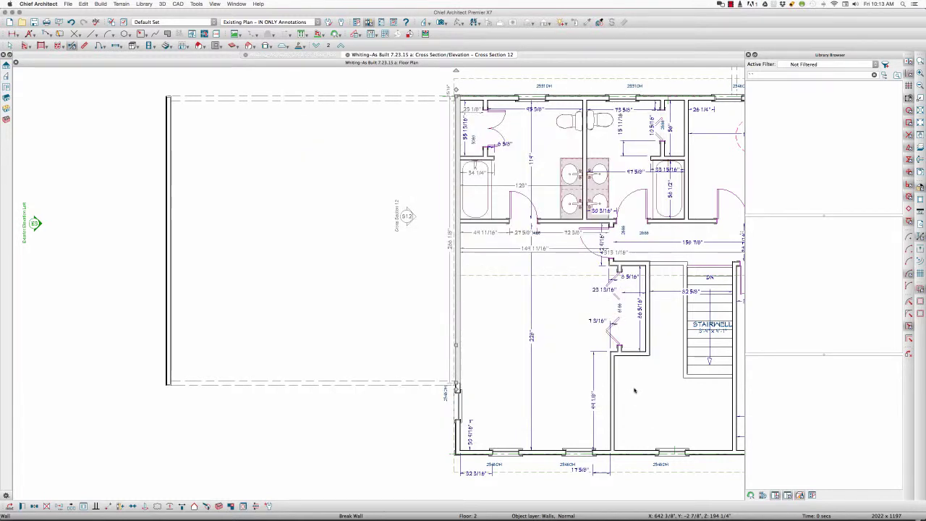
Step: In the cross section, raise the top edge of the lower pony wall to a height of about 96 13/16"
left_click(432, 55)
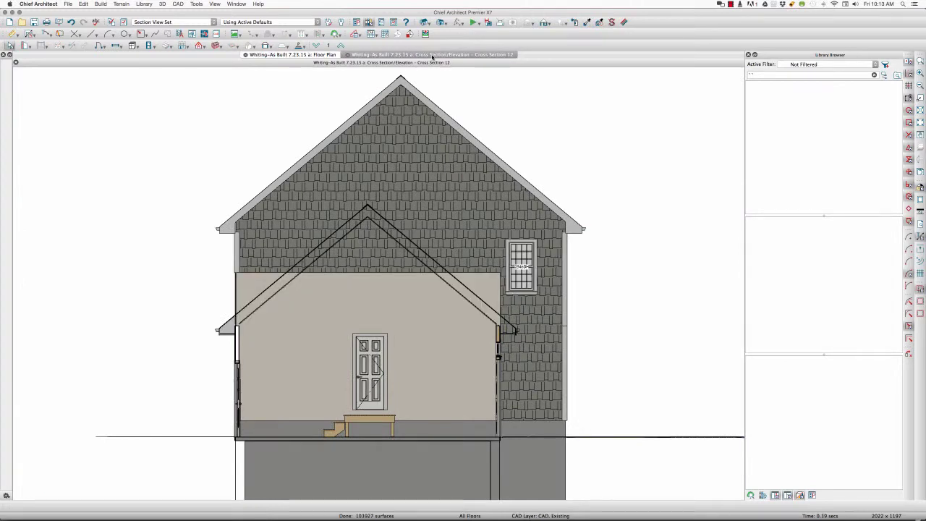
left_click(373, 253)
left_click_drag(373, 253, 430, 295)
scroll(499, 291, "up", 3)
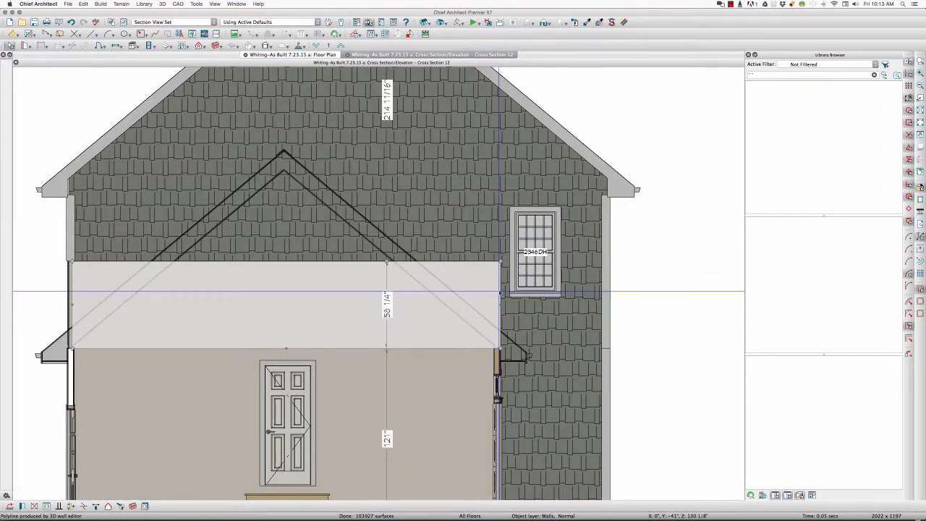
left_click_drag(386, 260, 385, 205)
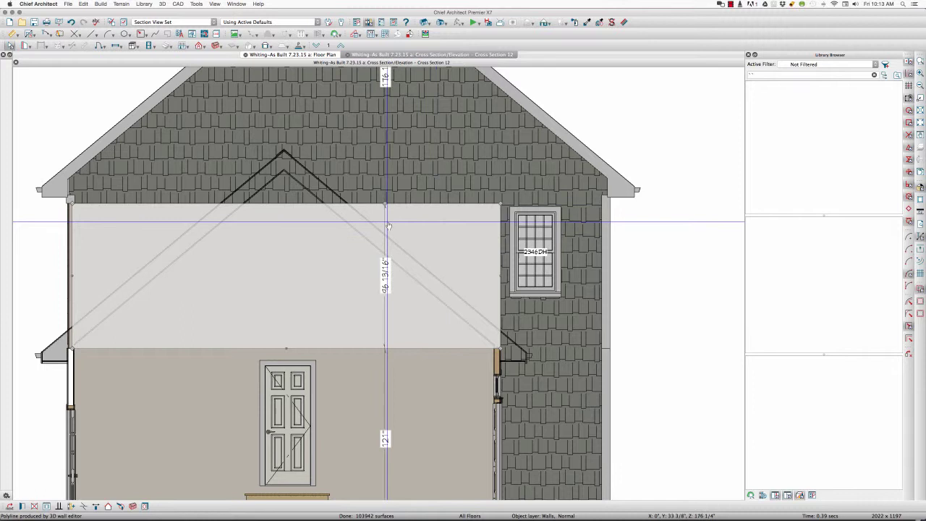
Step: Break the lower pony wall's top edge at the right-hand garage roof slope and lower its right corner to the eave, following the slope
left_click(335, 207)
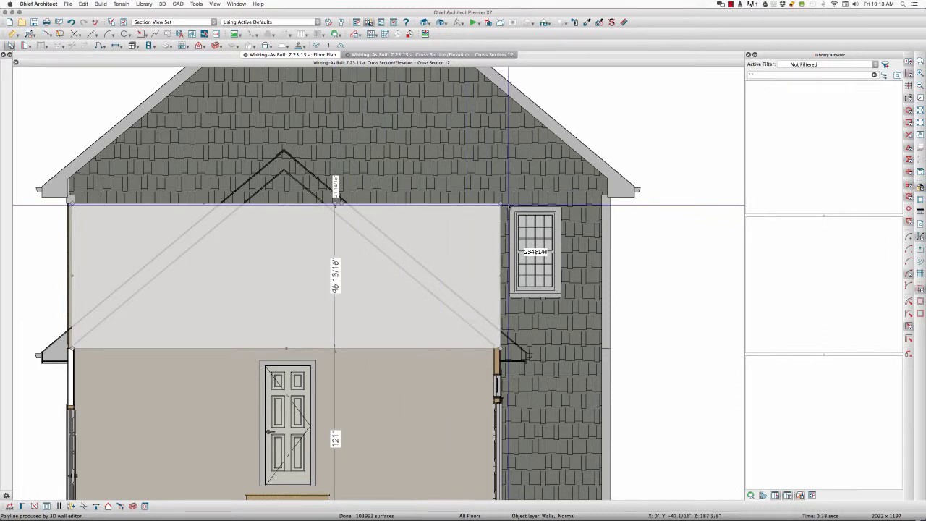
left_click_drag(500, 204, 499, 269)
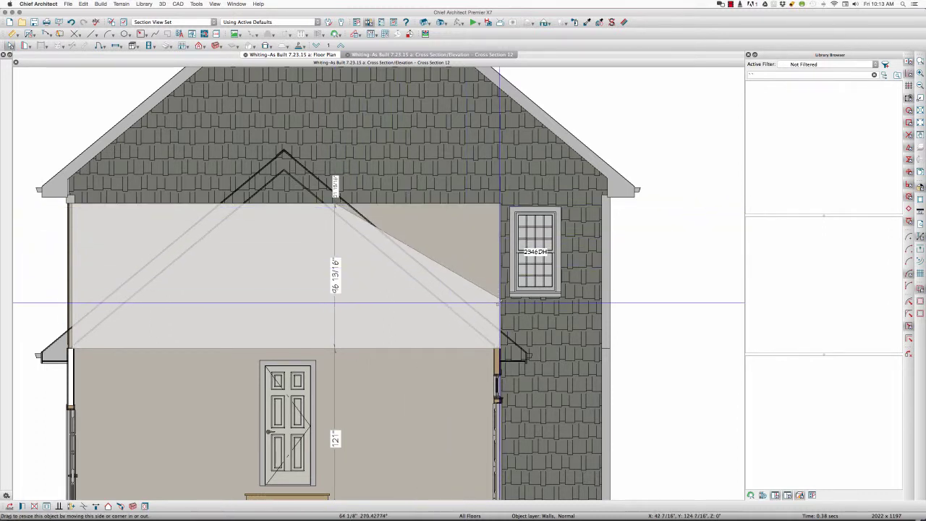
left_click_drag(498, 302, 500, 341)
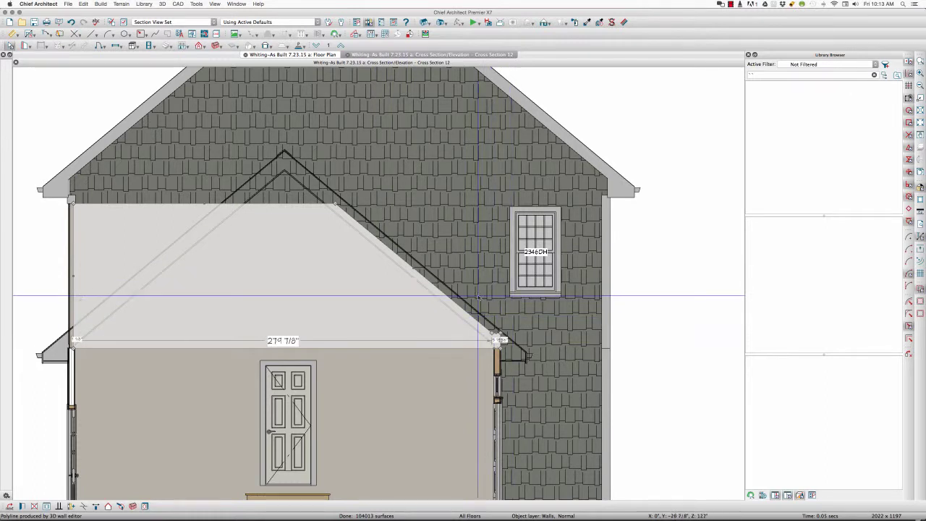
Step: Break the lower pony wall's top edge at the left-hand garage roof slope and lower its left corner to the eave, following the slope
left_click(230, 205)
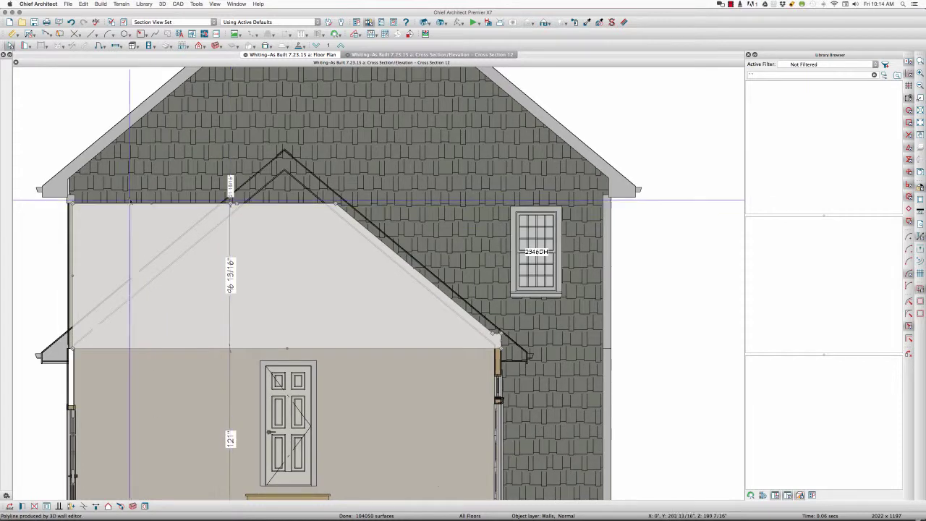
left_click_drag(75, 205, 74, 338)
scroll(74, 338, "up", 1)
key("Escape")
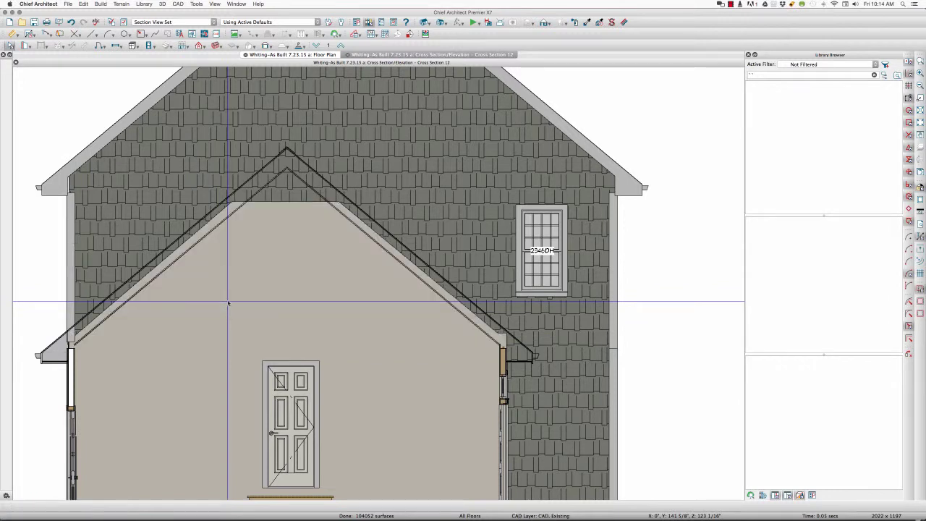
Step: Place a full camera inside the garage on the floor 1 plan, aimed at the house door, and tilt the view up to the ceiling peak
left_click(316, 55)
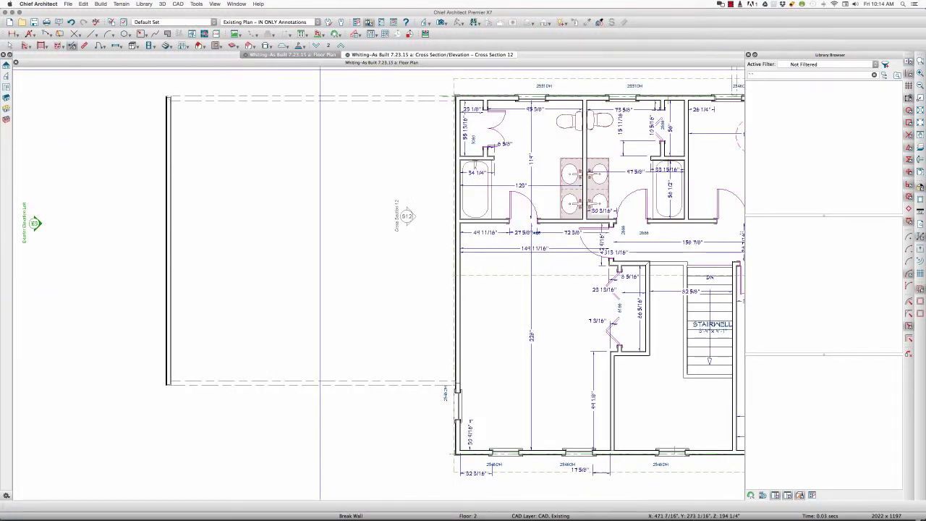
left_click(441, 22)
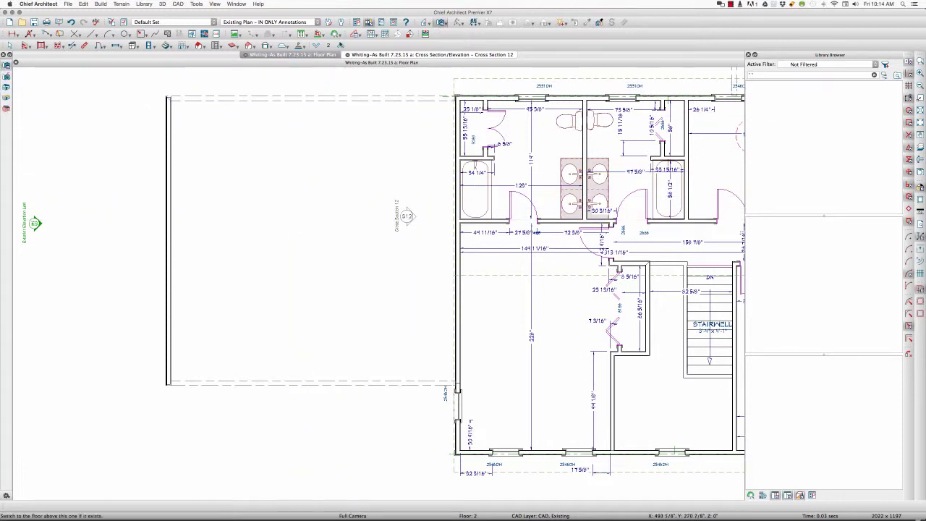
left_click(316, 46)
left_click_drag(191, 274, 280, 263)
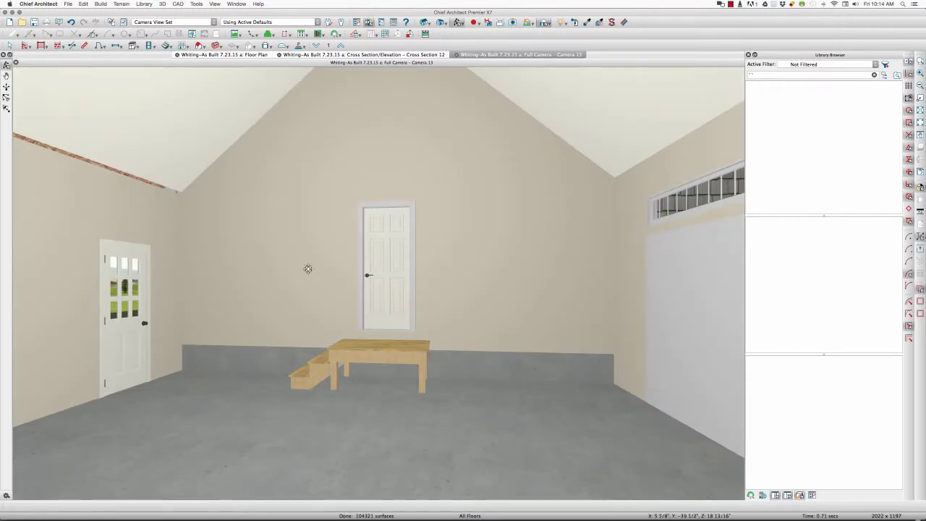
left_click_drag(308, 268, 307, 252)
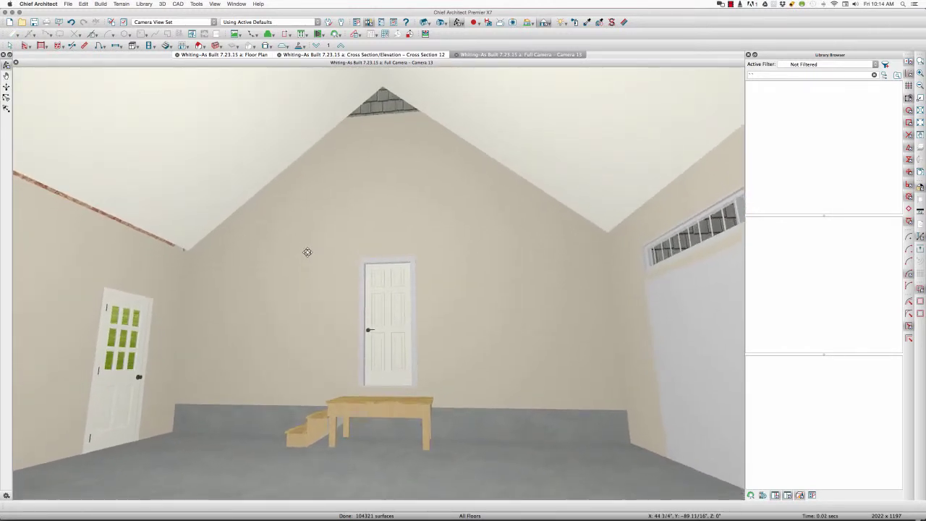
Step: In the camera view, raise the lower pony wall's top edge toward the garage ceiling peak
left_click(403, 129)
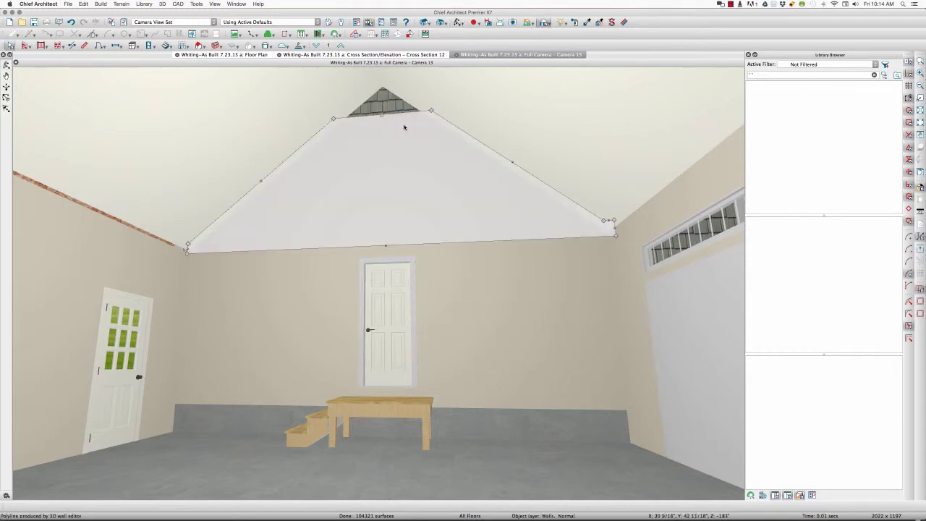
left_click_drag(381, 113, 381, 107)
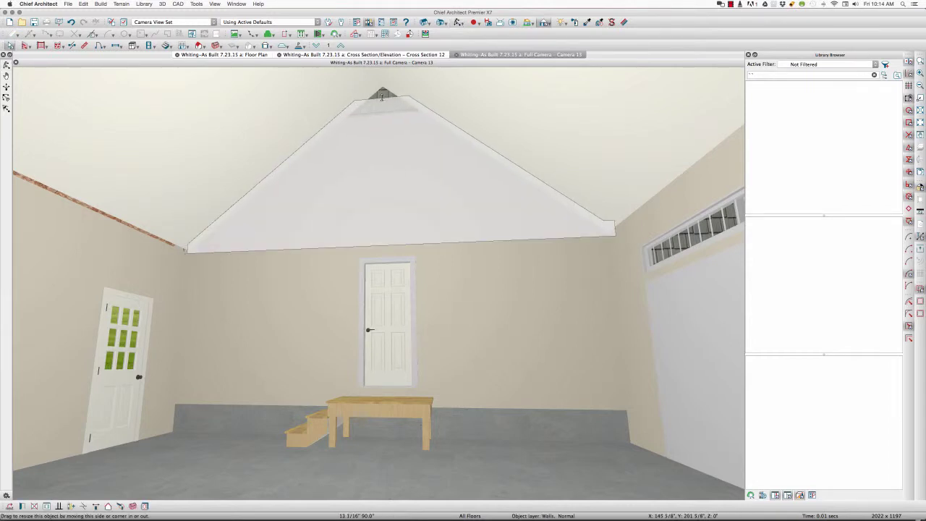
left_click_drag(382, 96, 382, 96)
key("Escape")
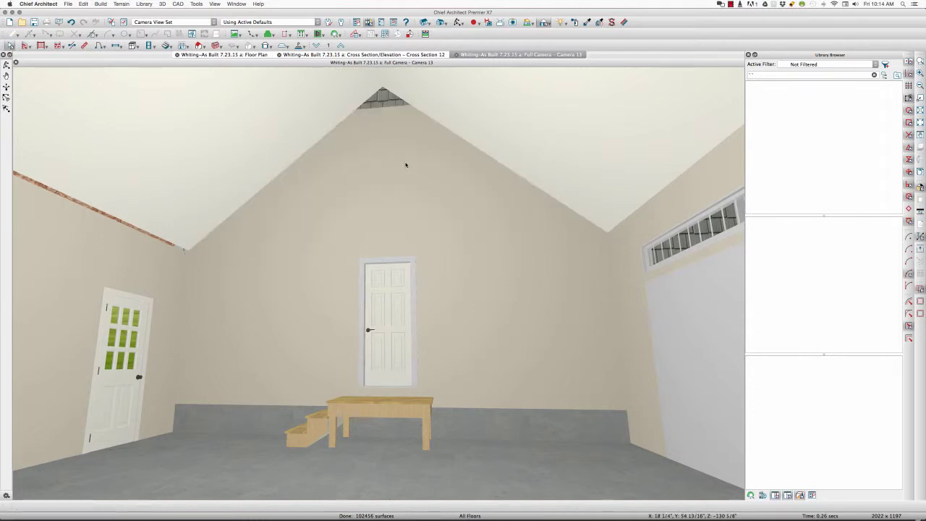
Step: In the cross section, select the shake-sided wall sections around the garage peak and examine where the second-floor wall meets the one above
left_click(347, 55)
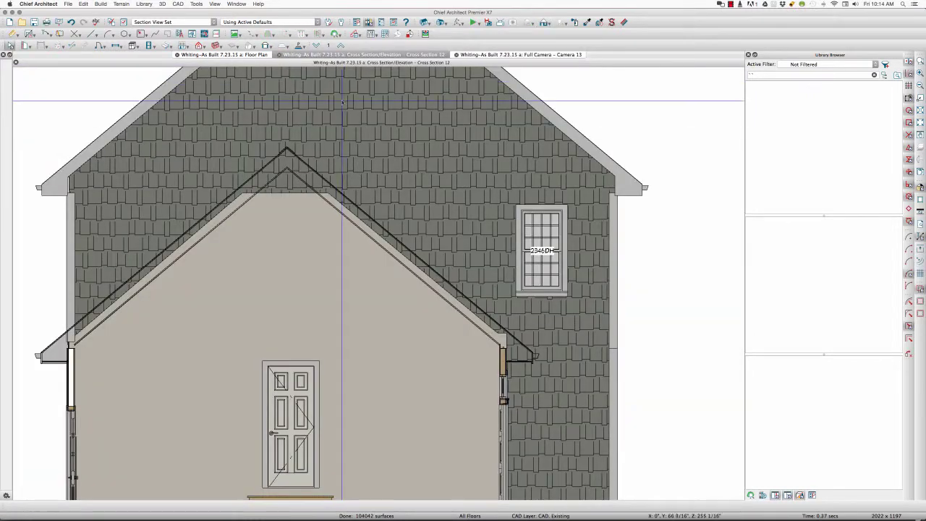
left_click(435, 214)
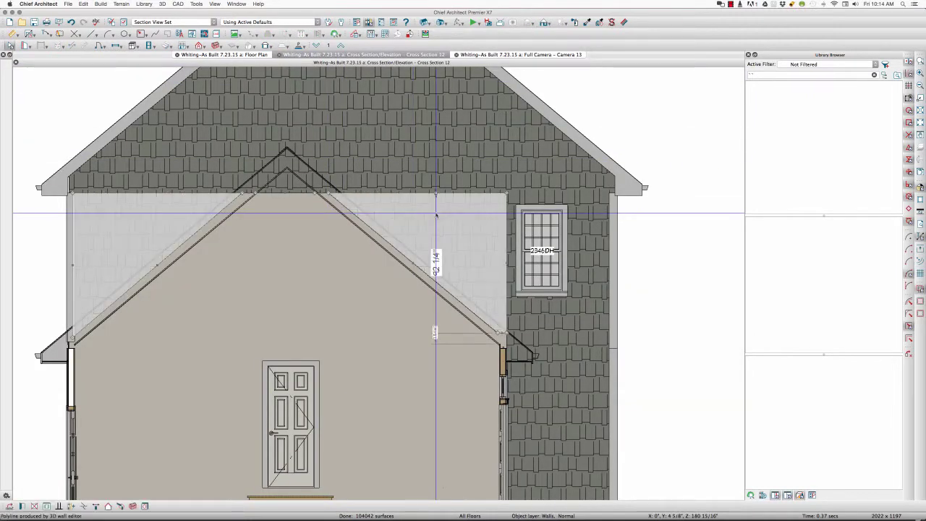
left_click(376, 166)
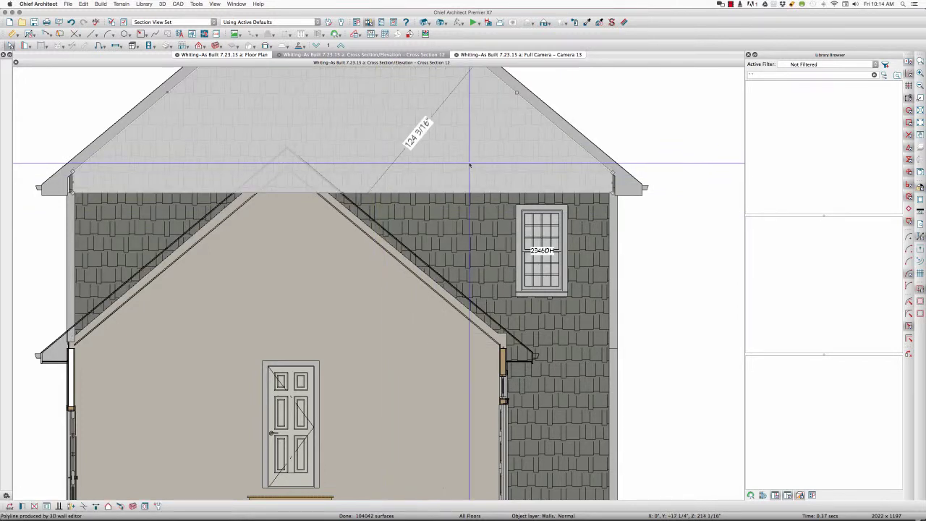
key("Escape")
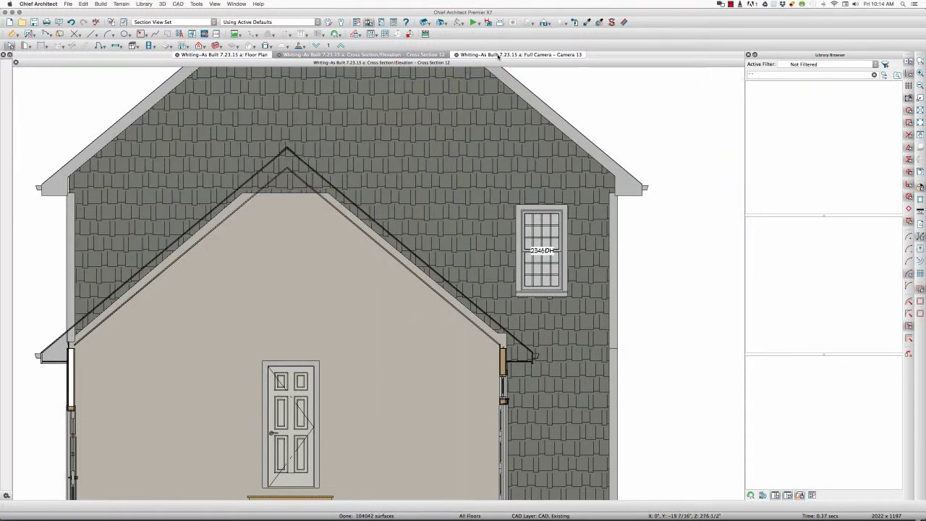
Step: Open the floor 3 plan with the reference floor displayed, comparing it with the floors below
left_click(498, 55)
left_click(233, 56)
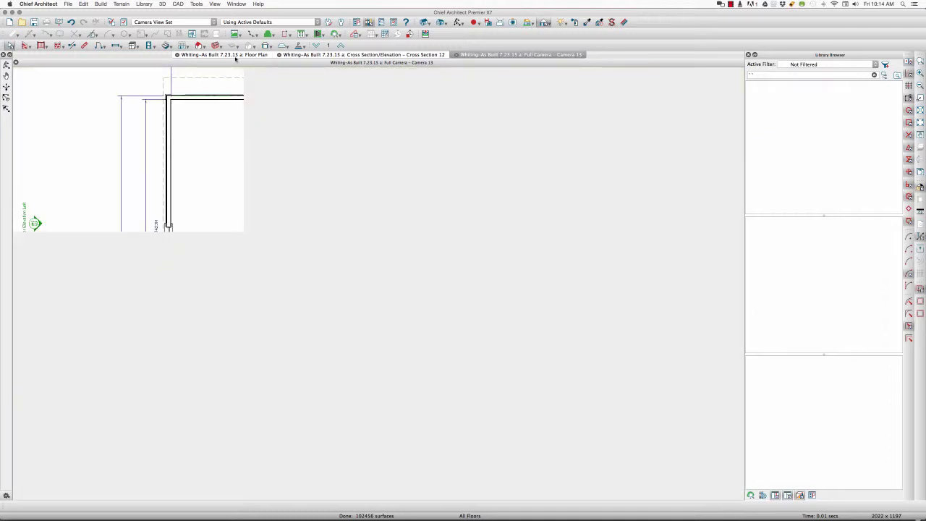
left_click(340, 45)
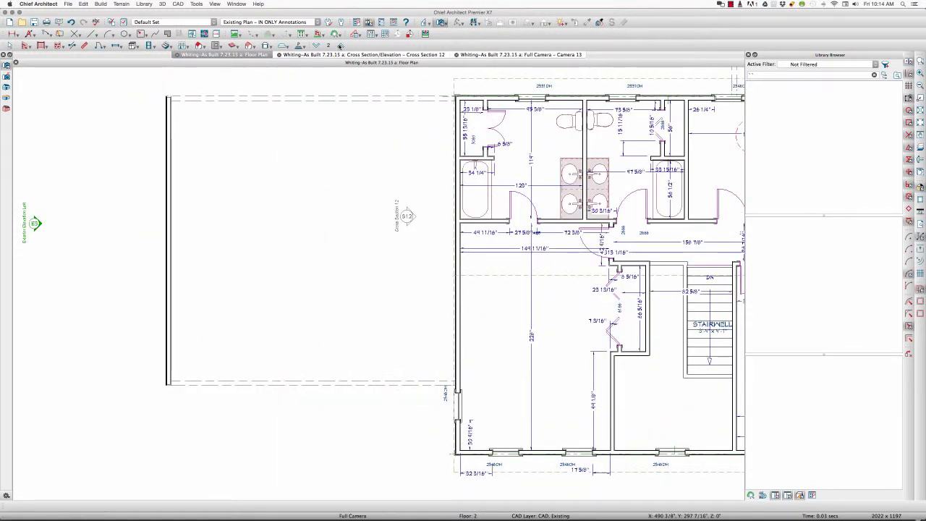
left_click(340, 46)
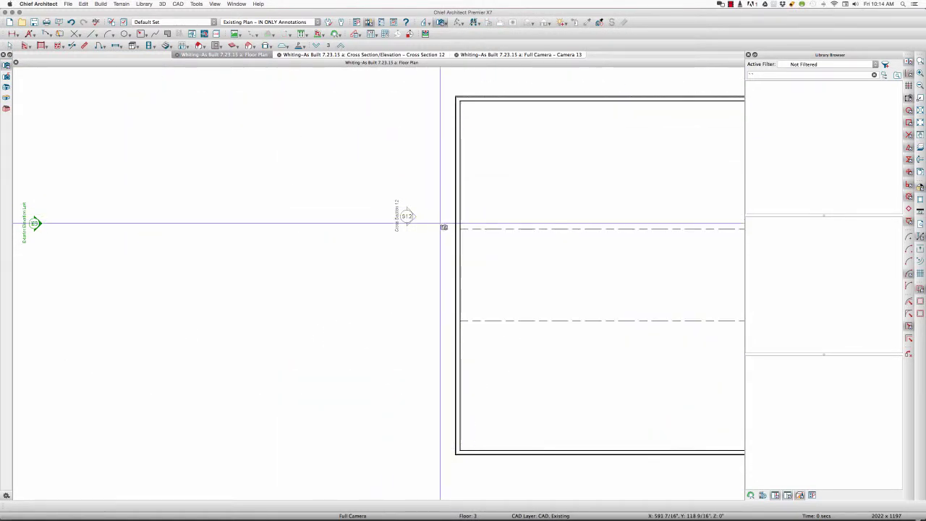
key("F9")
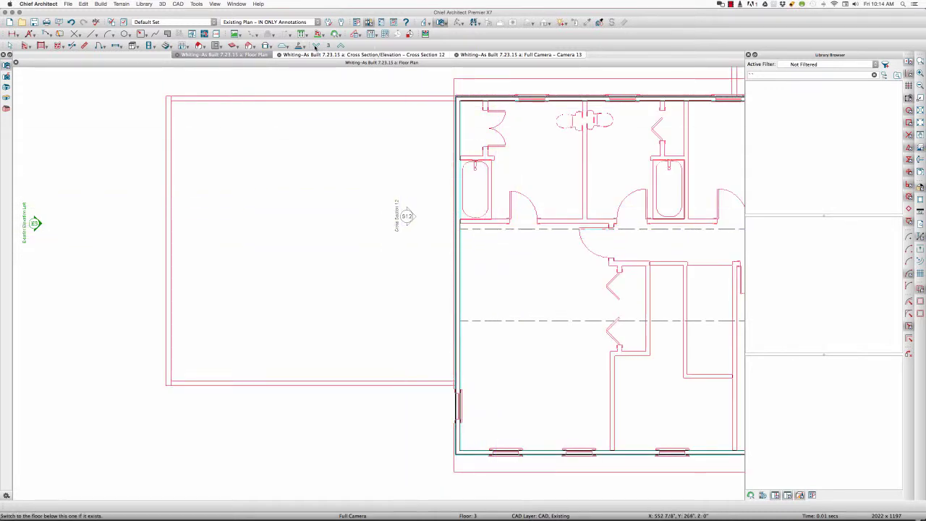
left_click(314, 45)
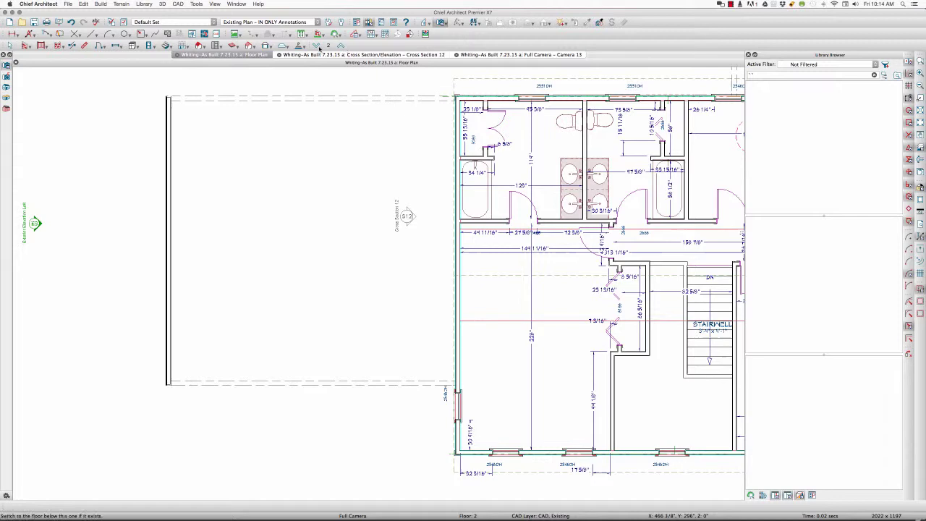
left_click(318, 47)
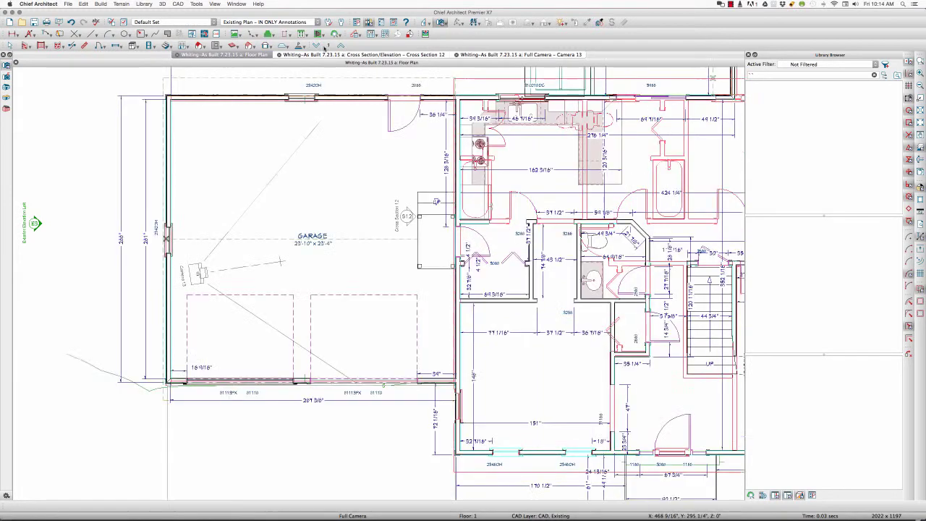
left_click(341, 48)
left_click(341, 48)
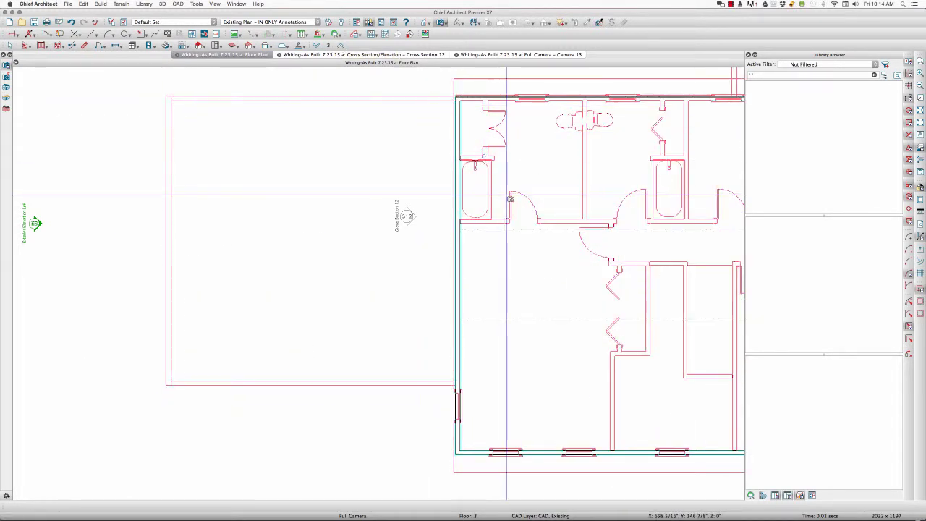
Step: Set the reference floor to 1st Floor while keeping the 3rd Floor as the current floor
left_click(329, 46)
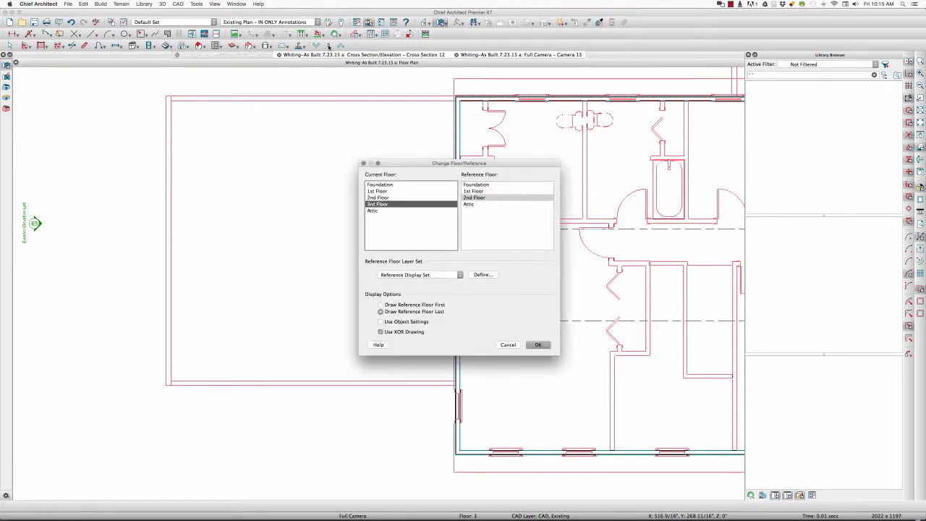
left_click(480, 192)
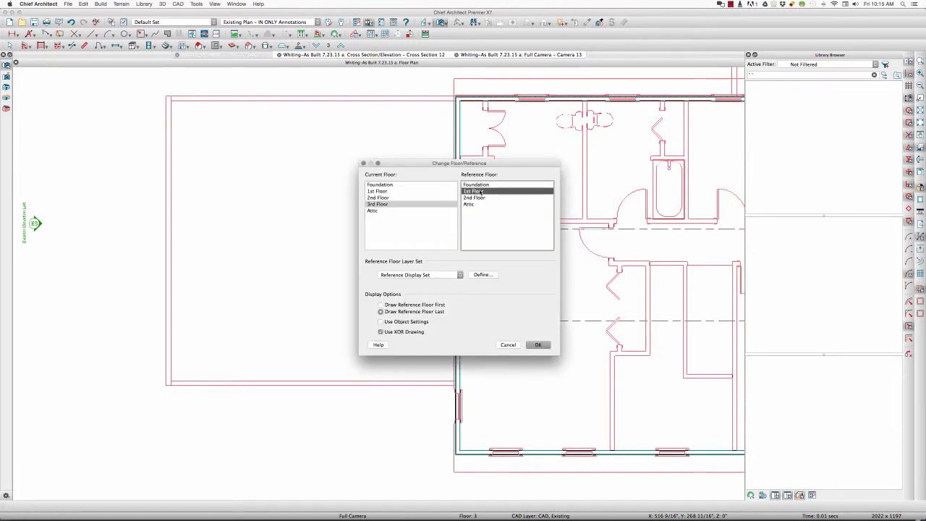
left_click(537, 345)
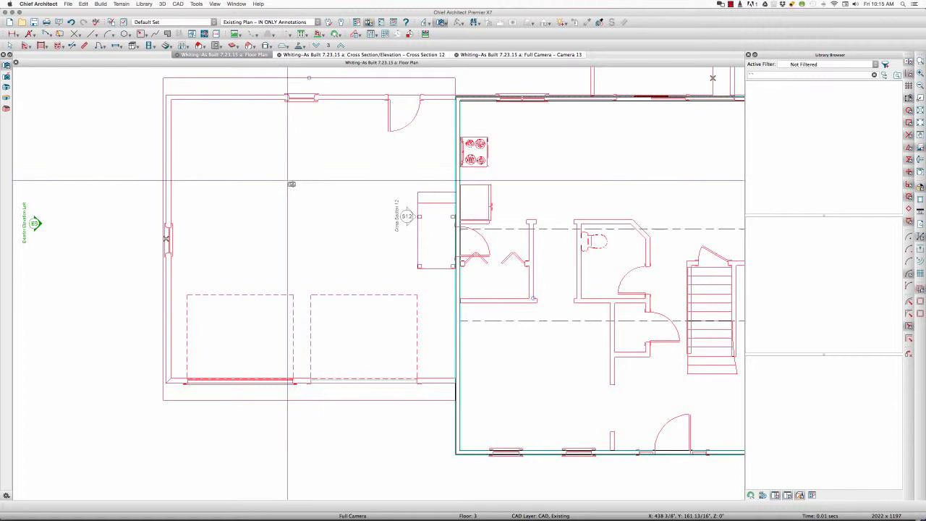
Step: Break the floor 3 house side wall on both sides of the garage ridge, using a temporary CAD line along the ridge as a guide
key("l")
left_click_drag(199, 238, 469, 248)
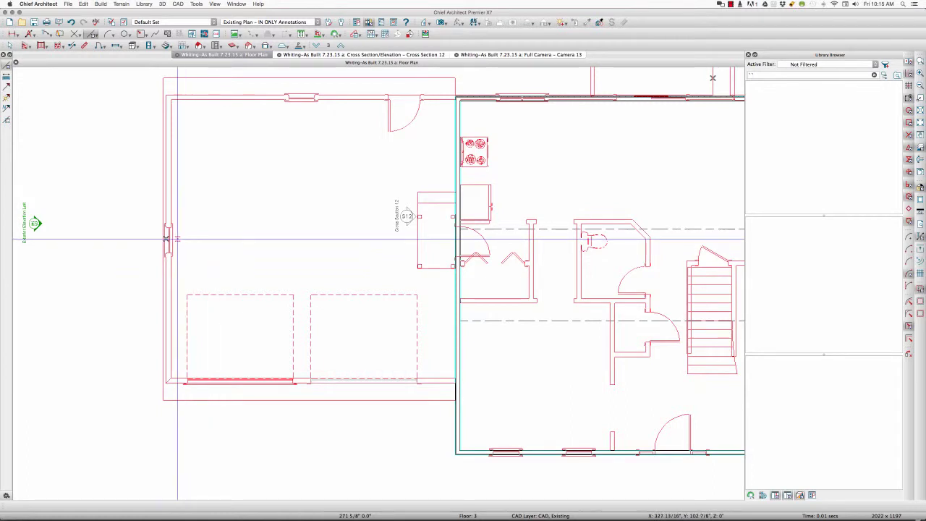
left_click_drag(307, 239, 193, 238)
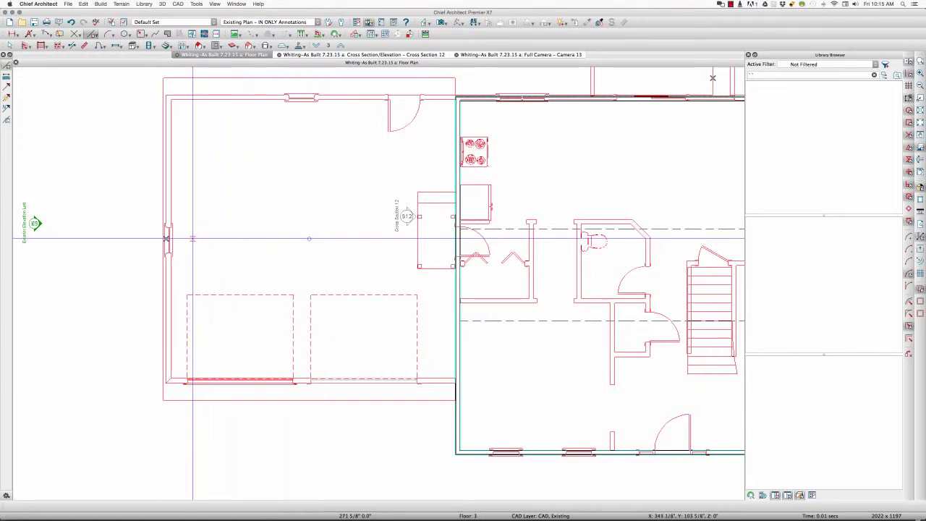
scroll(193, 238, "down", 2)
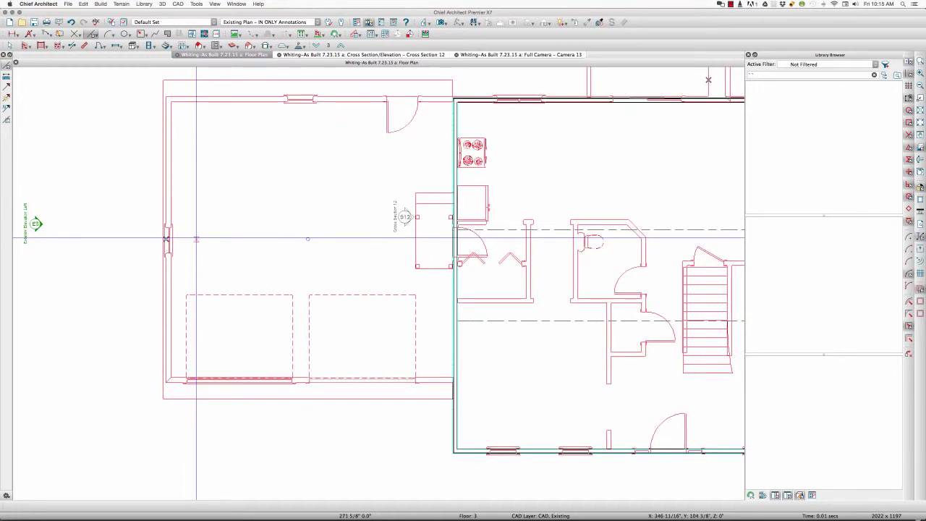
left_click_drag(191, 239, 485, 241)
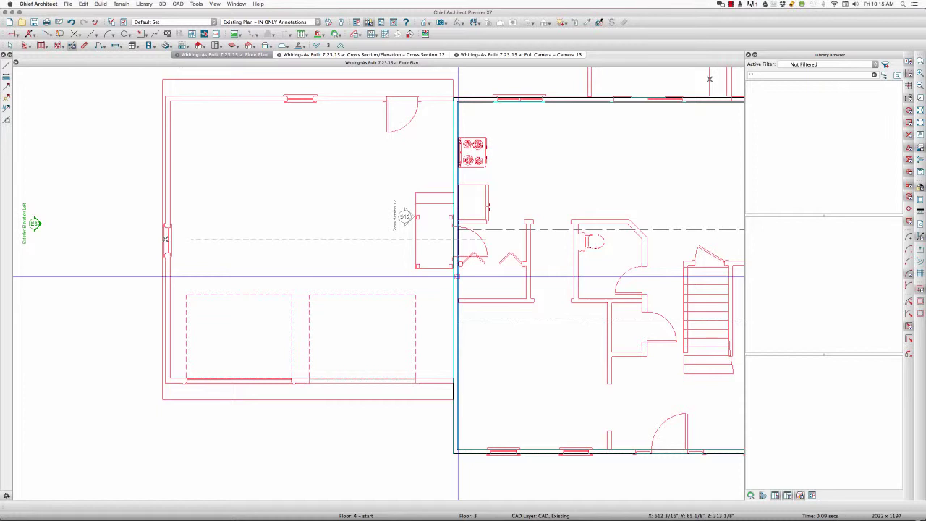
left_click(396, 209)
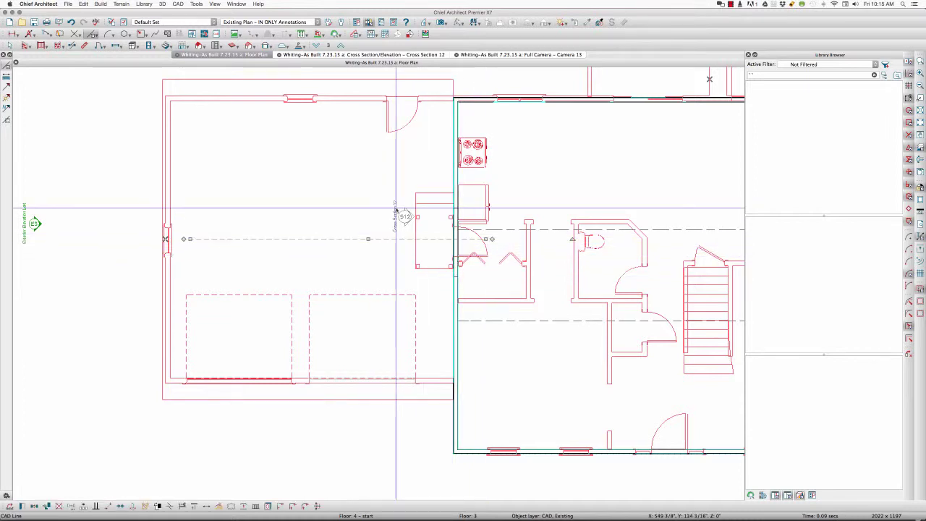
key("Escape")
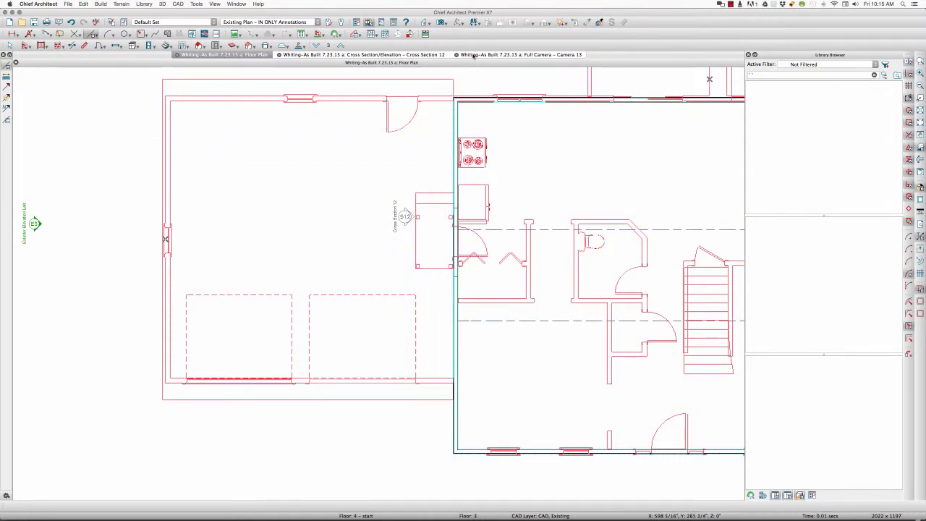
Step: Make the floor 3 wall section above the garage peak a pony wall with Interior-4-Exist as its lower wall type
left_click(423, 55)
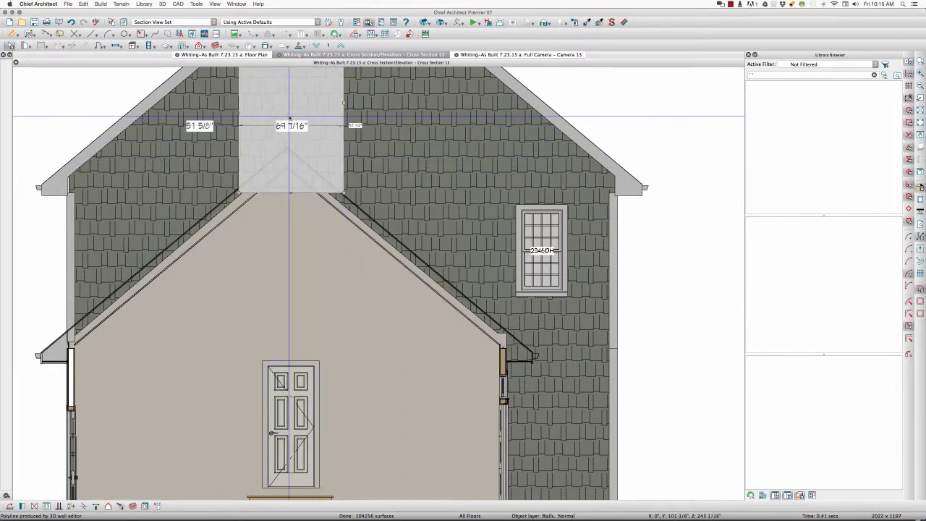
double_click(214, 289)
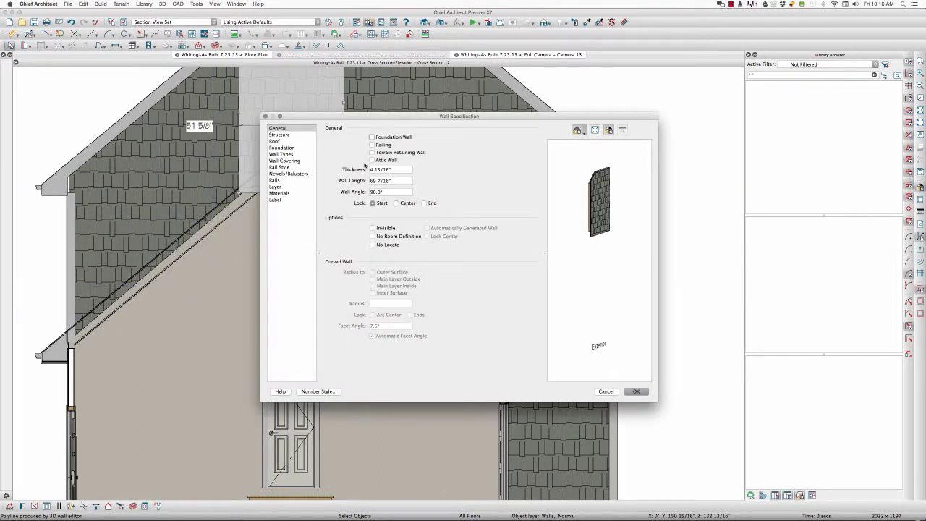
left_click(292, 154)
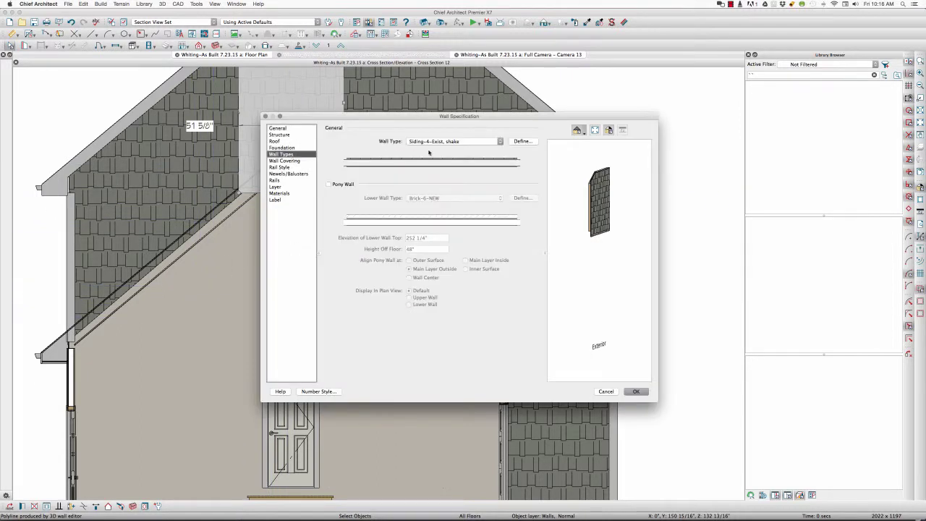
left_click(356, 186)
left_click(457, 198)
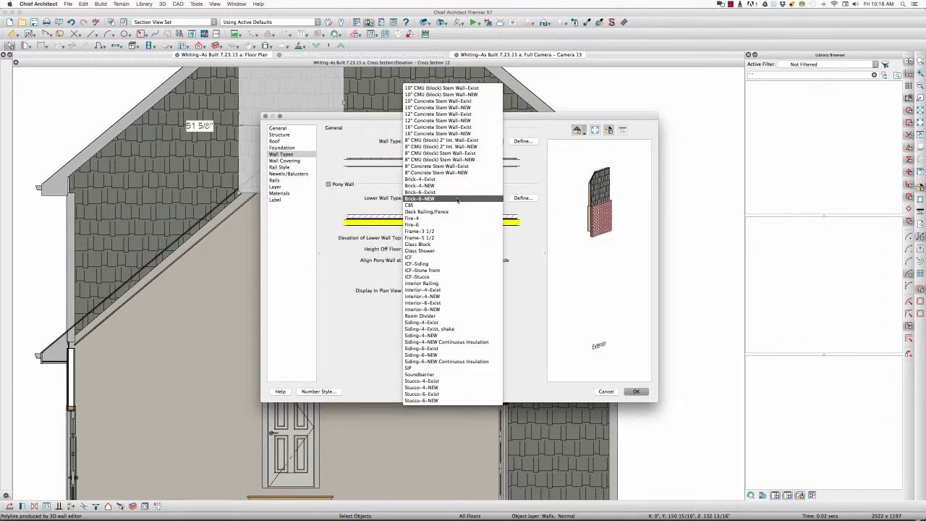
left_click(457, 291)
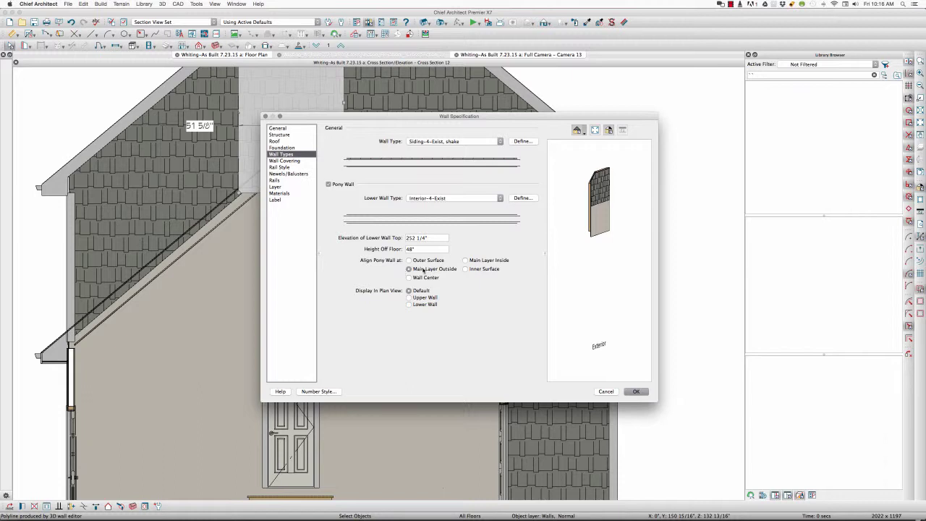
left_click(636, 391)
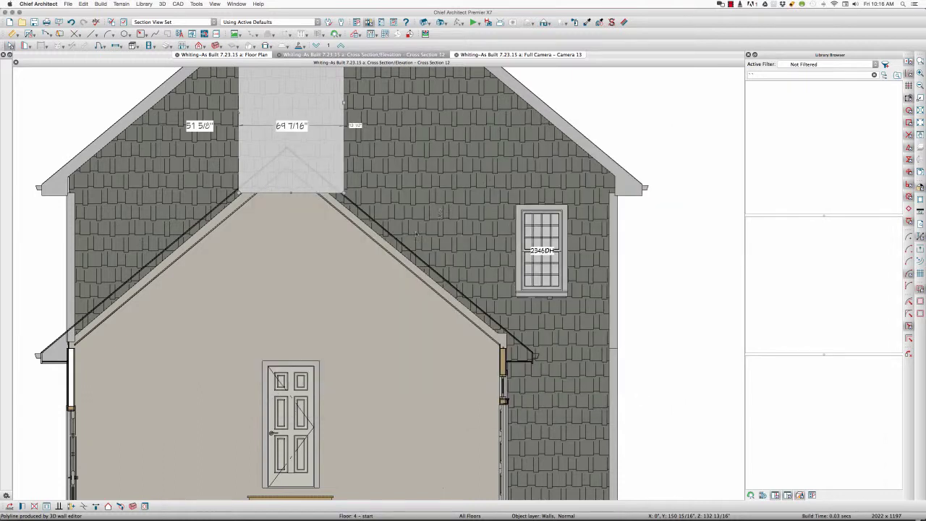
Step: Lower the pony wall's siding edge in the cross section to the garage ridge and add a break in it at the peak
scroll(378, 270, "down", 2)
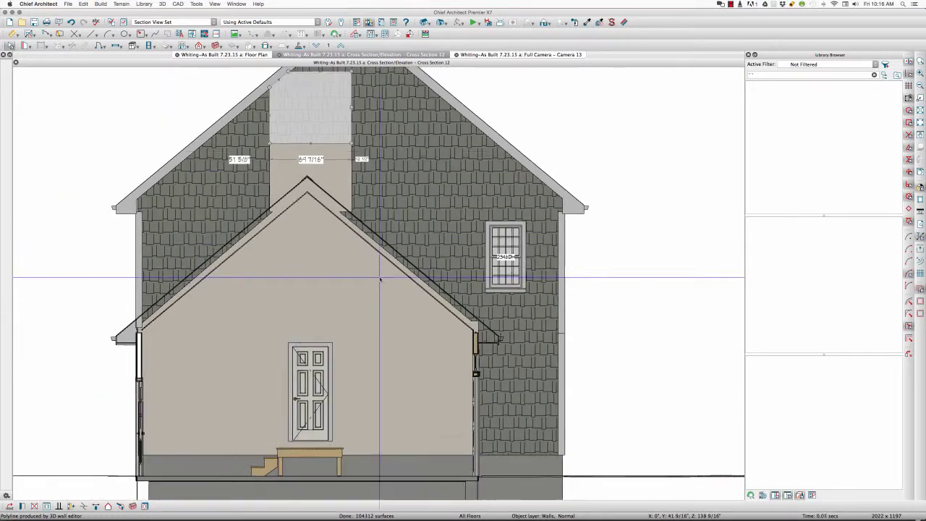
scroll(298, 154, "up", 2)
left_click_drag(306, 145, 315, 213)
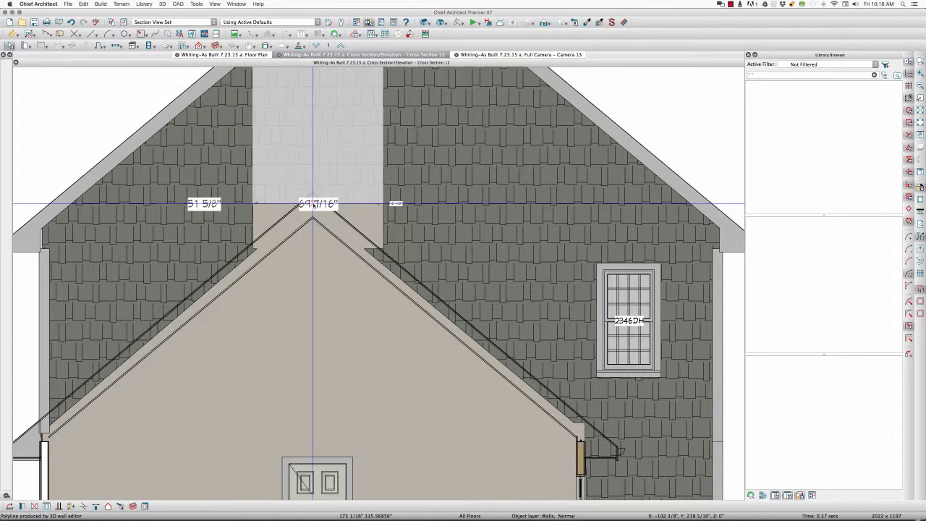
left_click(313, 204)
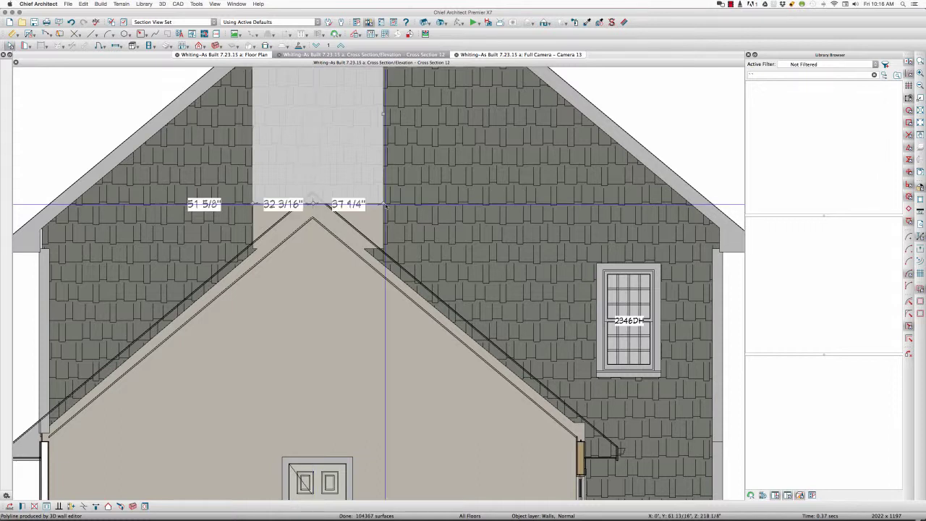
Step: Extend the wall section right of the pony wall toward the garage ridge, to where the floor line meets the garage roof slope
left_click(394, 125)
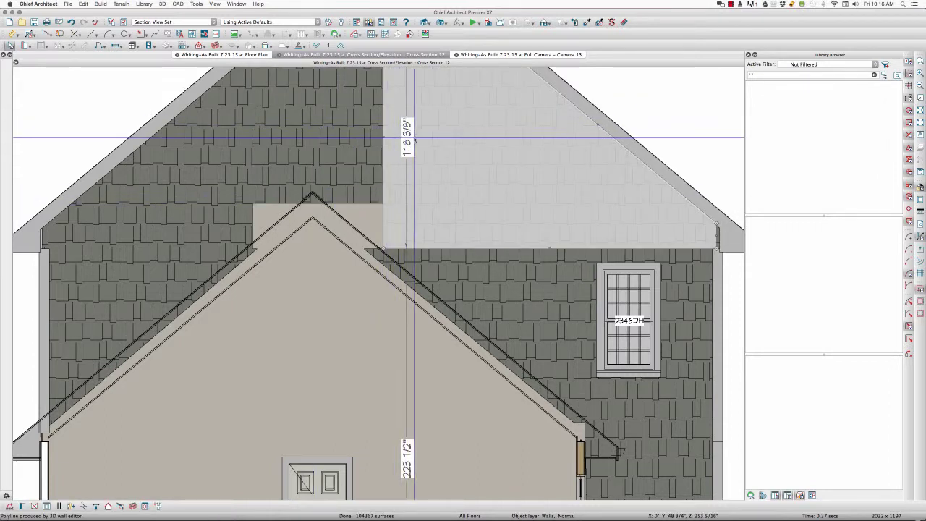
mouse_move(386, 138)
left_mouse_down()
mouse_move(366, 136)
mouse_move(382, 137)
left_mouse_up()
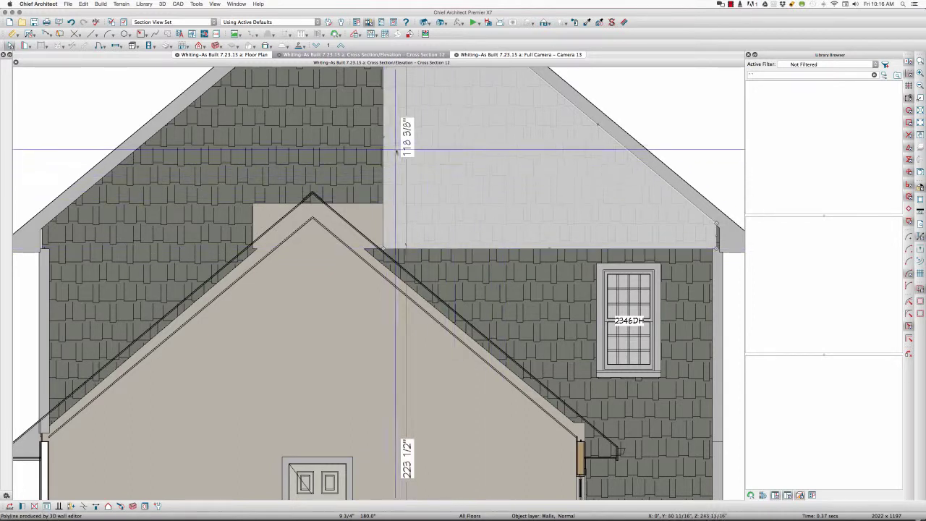
left_click_drag(382, 136, 365, 136)
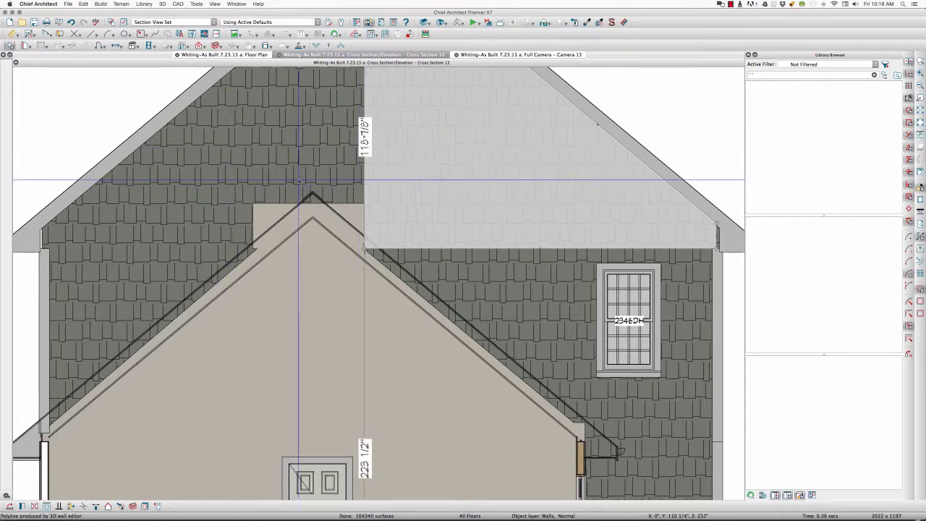
Step: Reshape the pony wall's siding edge into a peak by lowering it on both sides of the garage ridge
left_click(306, 170)
left_click(306, 170)
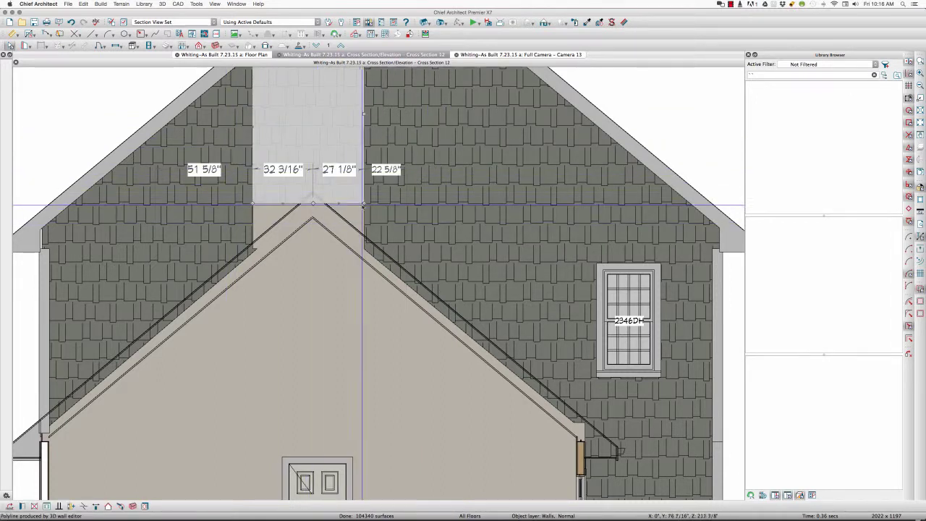
left_click_drag(363, 208, 256, 248)
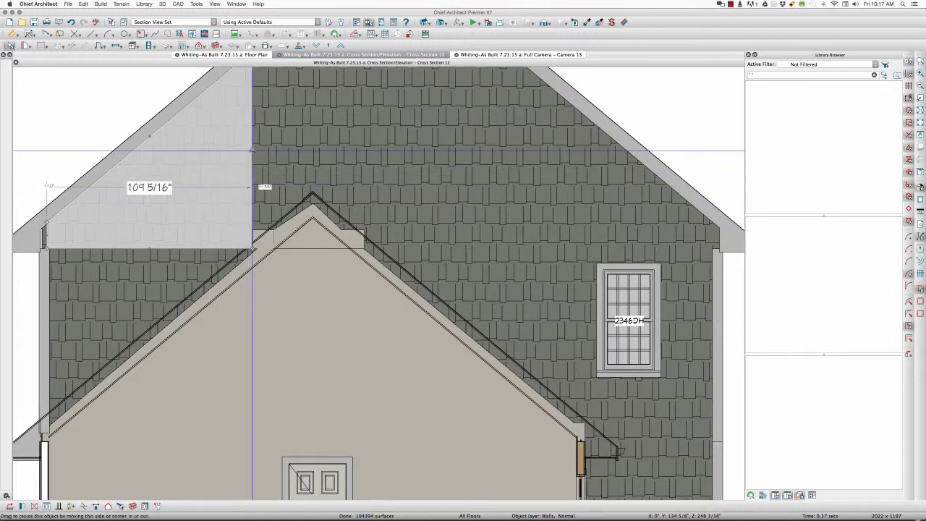
Step: Extend the wall section left of the pony wall toward the garage ridge, to a width of about 116 3/4"
left_click_drag(252, 151, 258, 151)
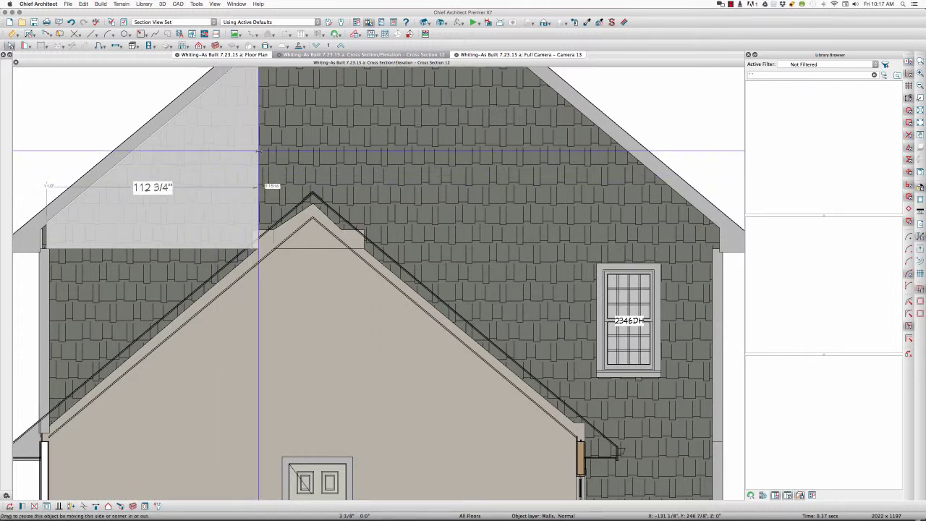
left_click_drag(258, 152, 253, 151)
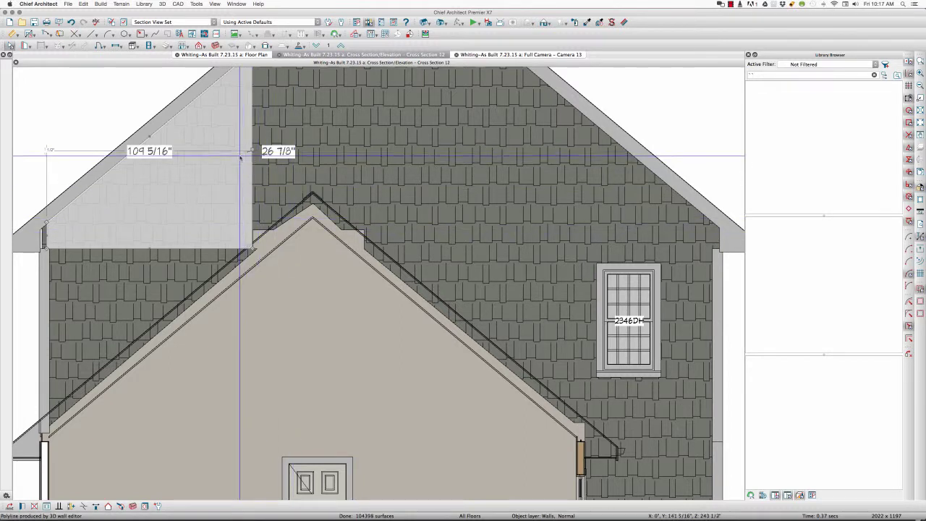
left_click(211, 150)
left_click(215, 178)
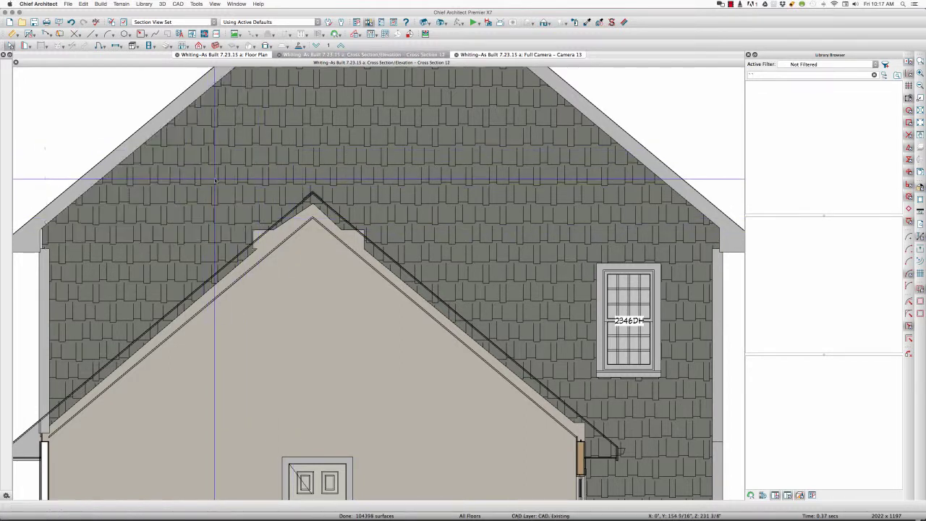
left_click_drag(252, 150, 266, 151)
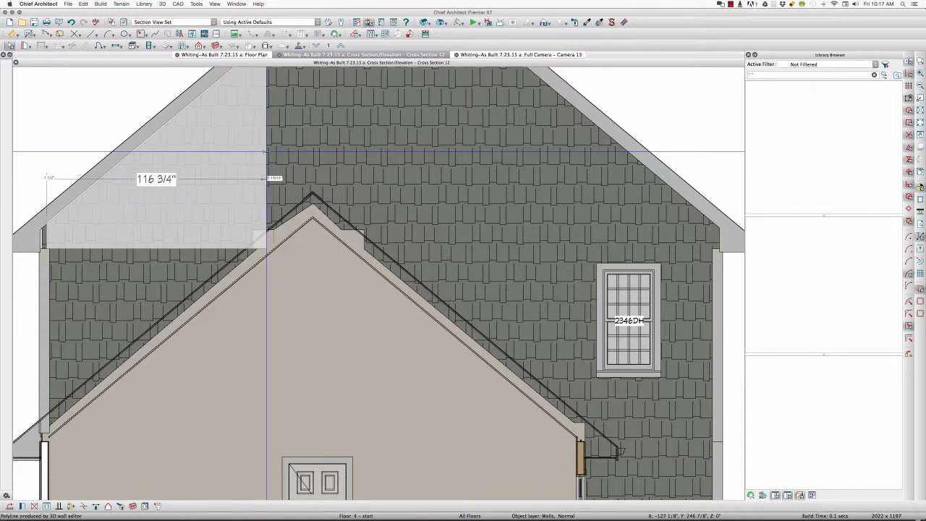
Step: Lower the left corner of the pony wall's siding edge so that side slopes straight down from the peak
left_click(279, 181)
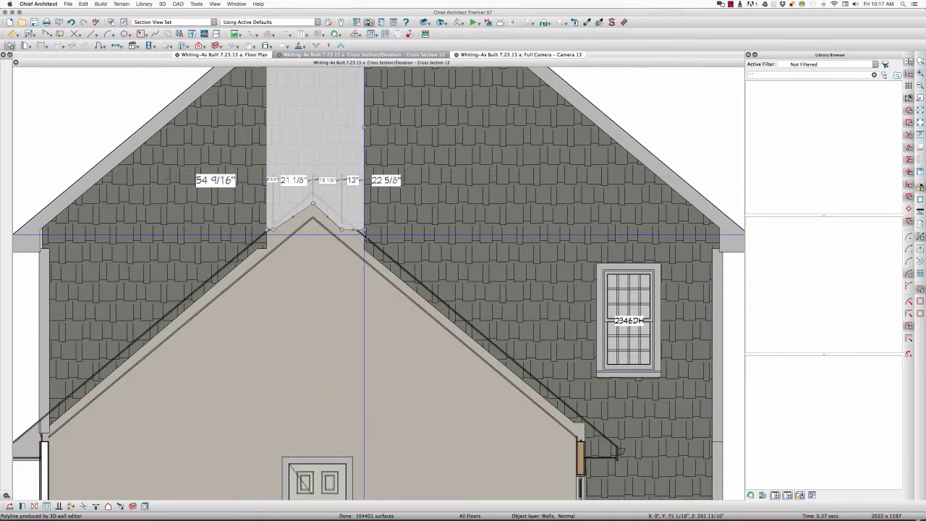
scroll(355, 172, "up", 2)
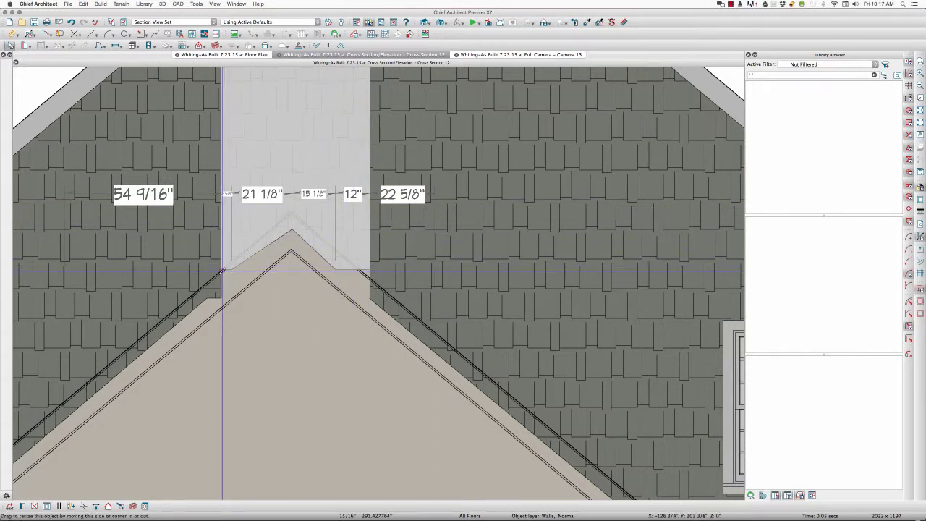
left_click_drag(222, 278, 223, 272)
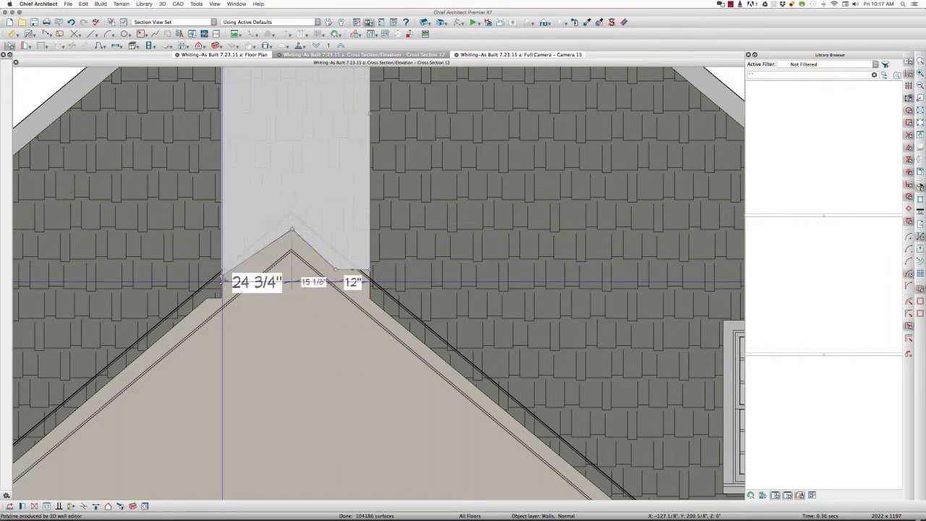
Step: Try to lower the right corner of the pony wall's siding edge to follow the garage roof slope
left_click_drag(371, 271, 369, 297)
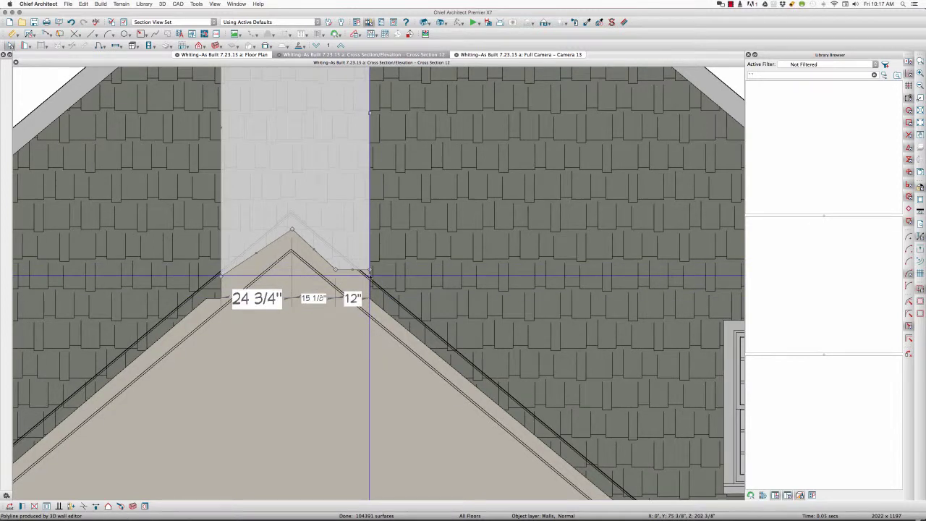
scroll(368, 277, "up", 1)
left_click_drag(347, 270, 368, 291)
key("Escape")
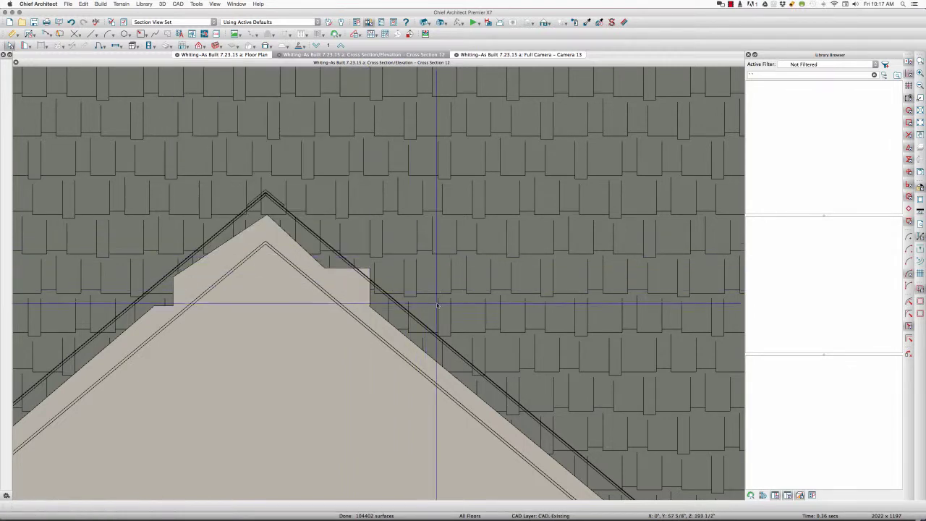
Step: Extend the right-hand upper wall section farther toward the garage ridge to narrow the pony wall
scroll(436, 304, "down", 2)
left_click(424, 212)
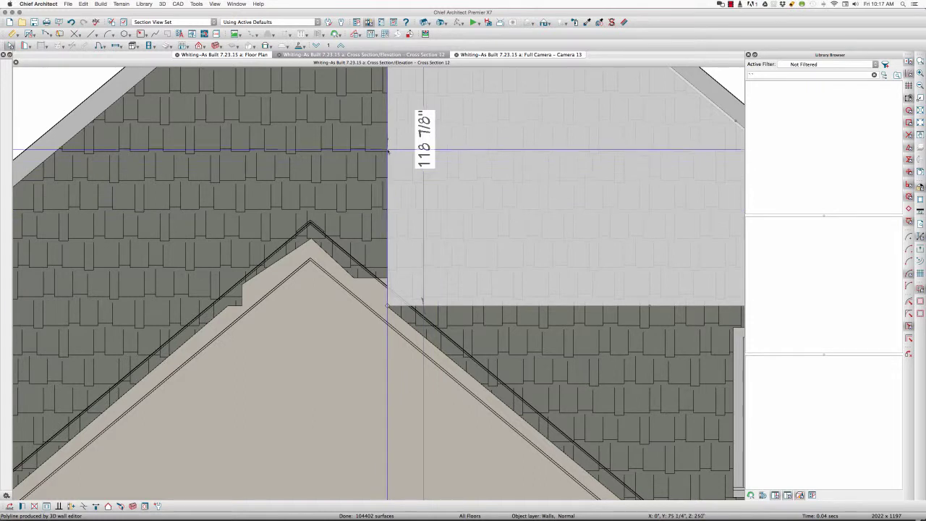
left_click_drag(387, 140, 364, 162)
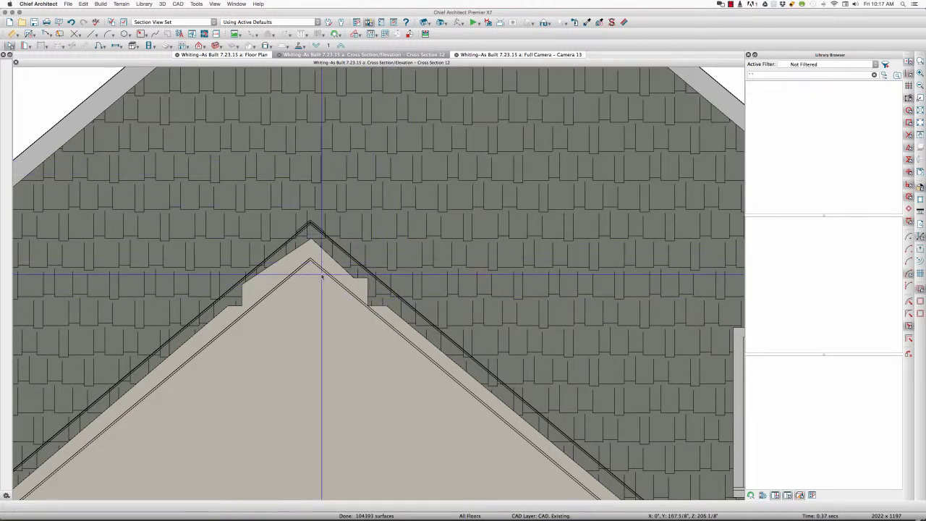
Step: Compare the finished wall in the garage interior camera with the exterior siding around the garage roof in a new perspective full overview
left_click(503, 55)
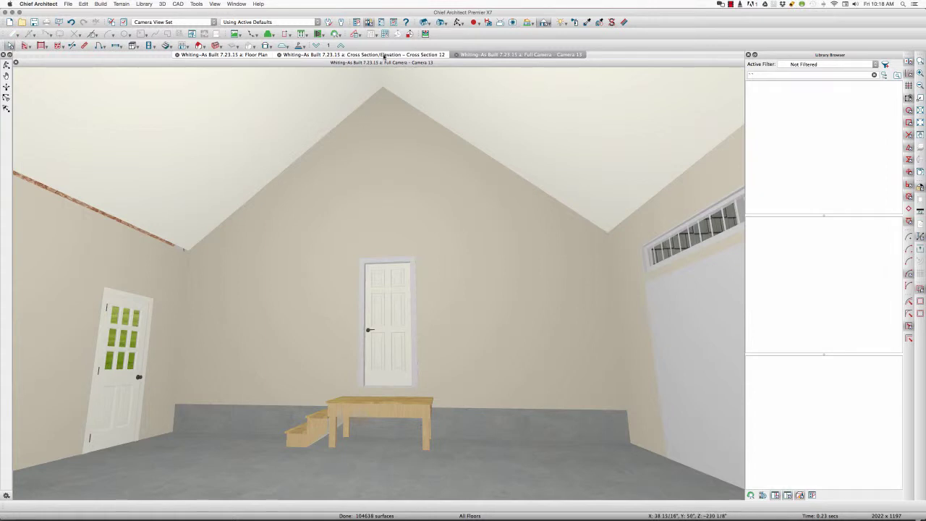
key("shift+o")
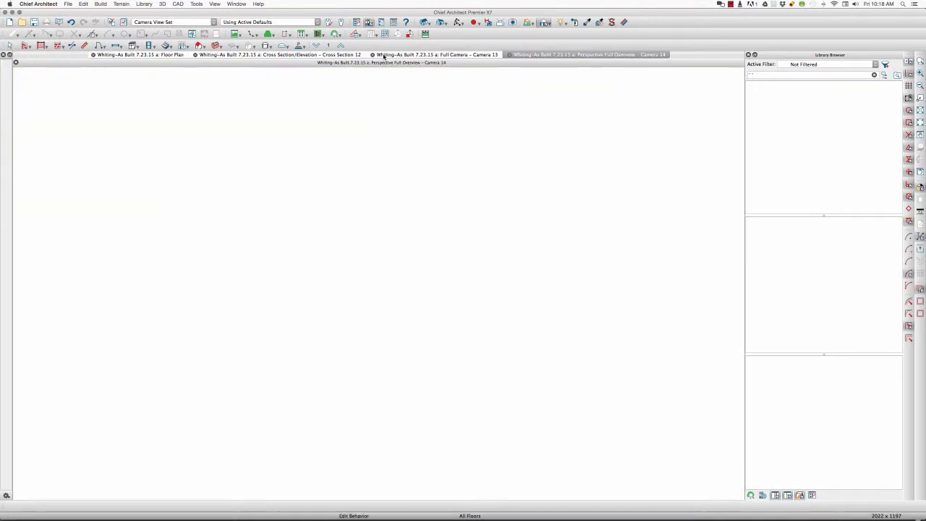
left_click_drag(361, 242, 518, 238)
scroll(387, 229, "up", 3)
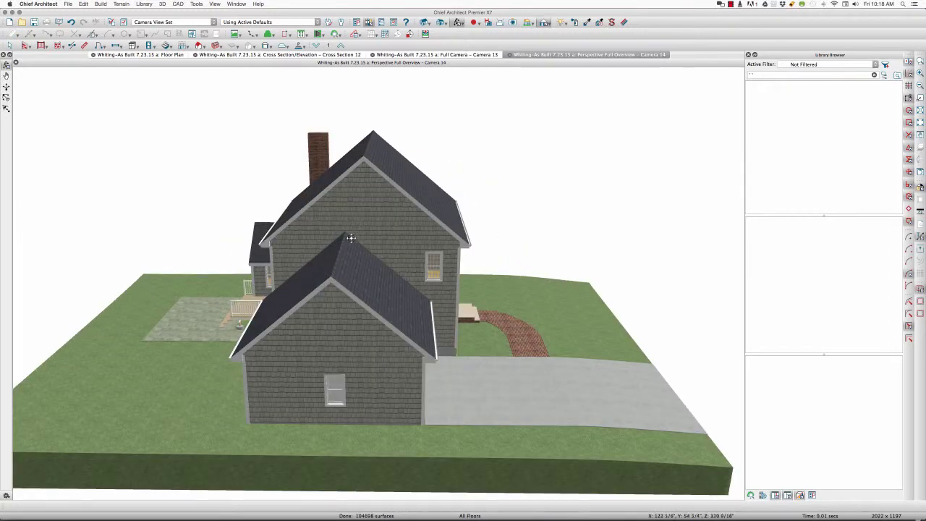
scroll(351, 238, "up", 2)
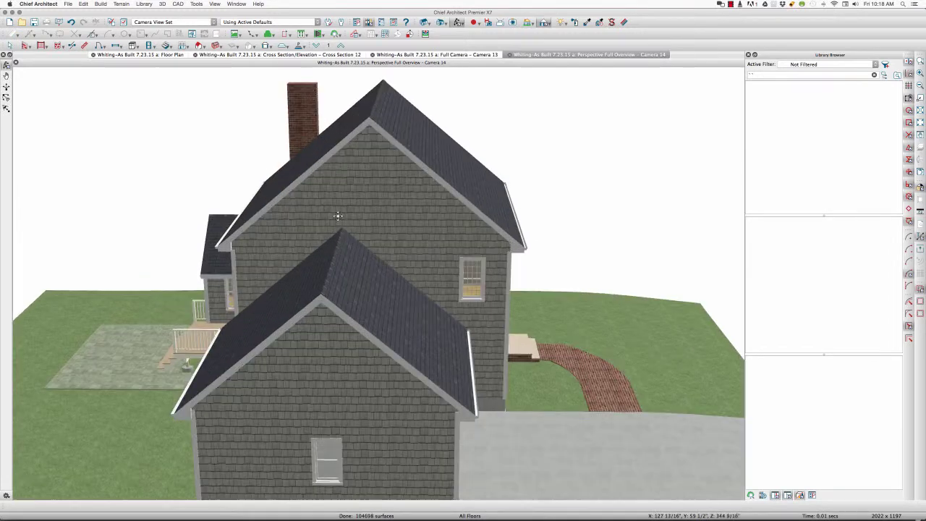
left_click(437, 56)
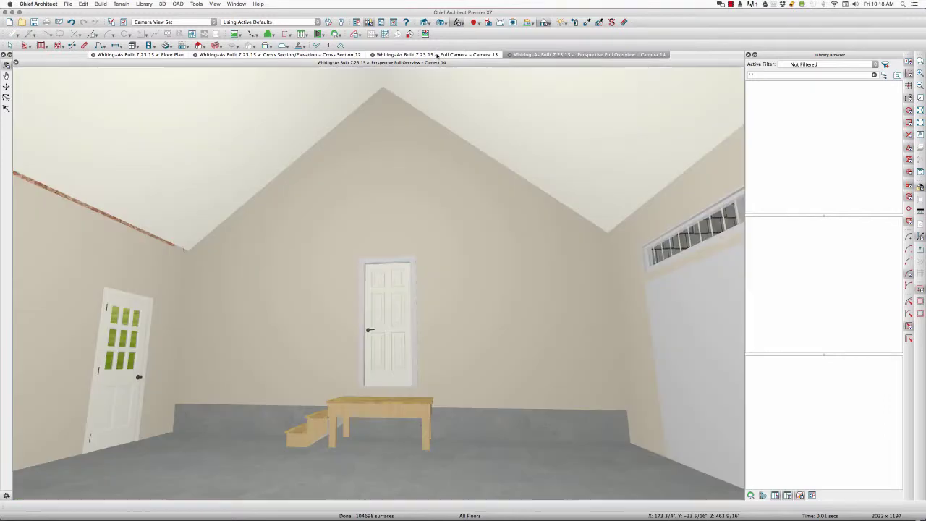
left_click(534, 56)
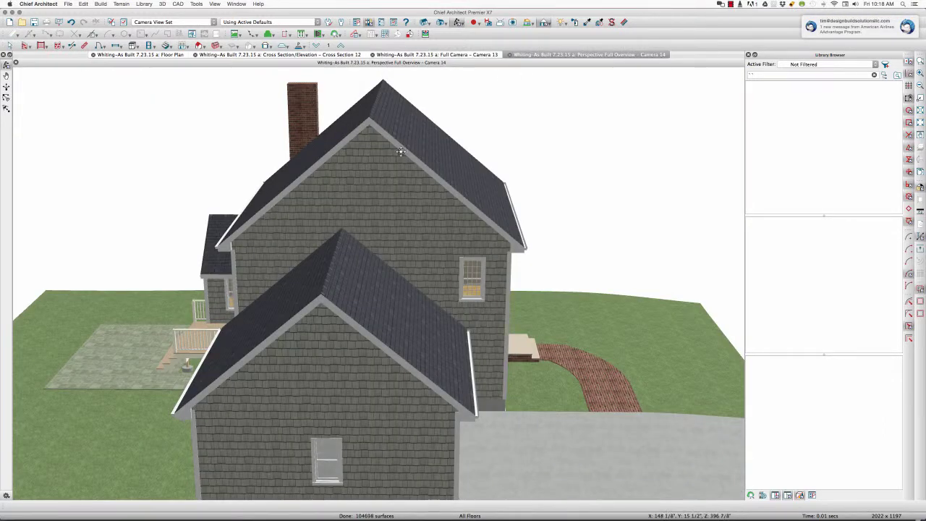